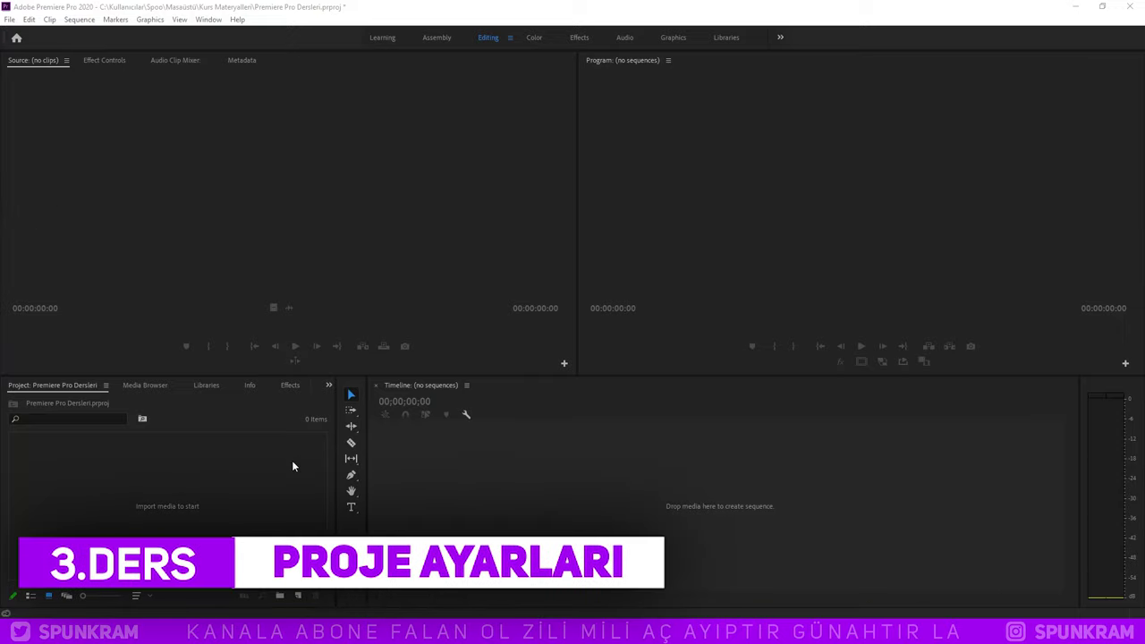
Step: Open File Explorer and go to the Kurs Materyalleri > Video folder
click(9, 21)
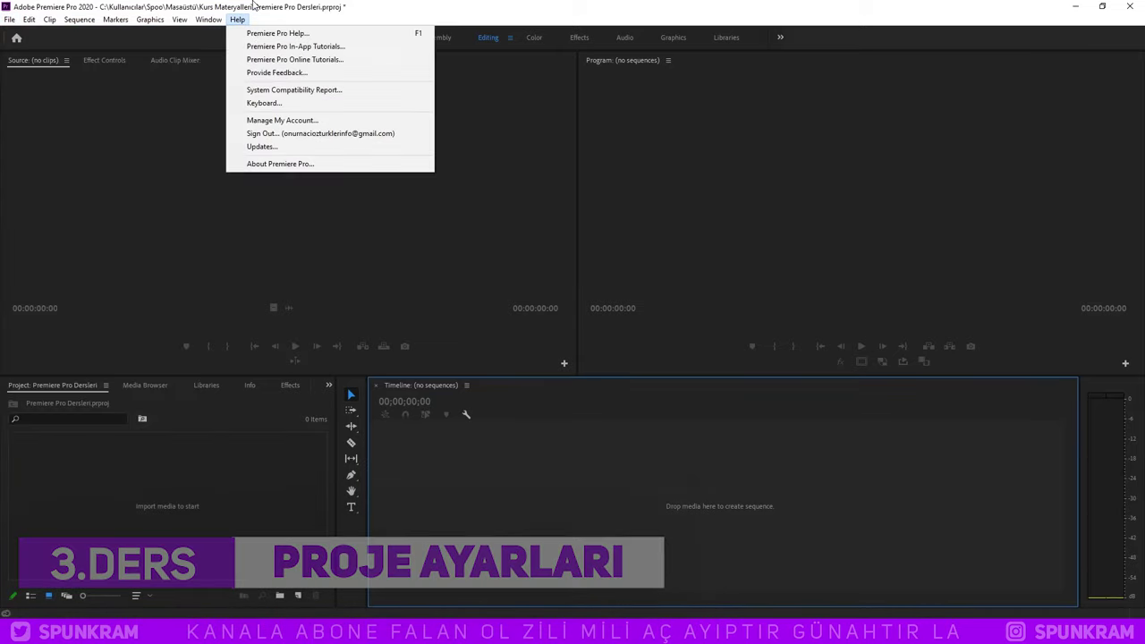
click(230, 83)
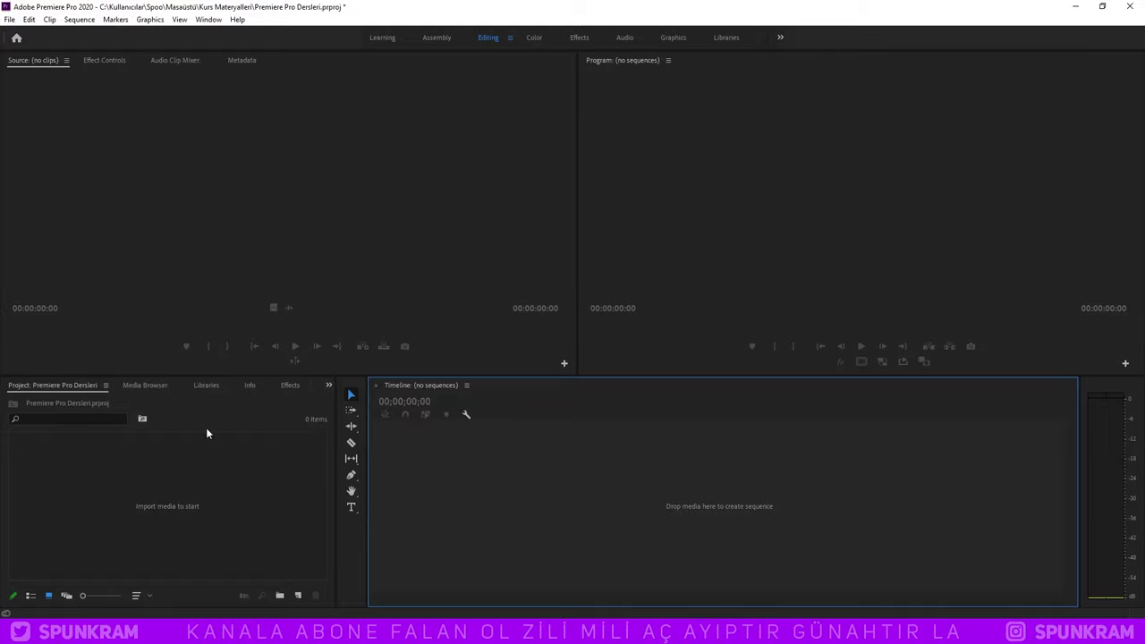
key(super+e)
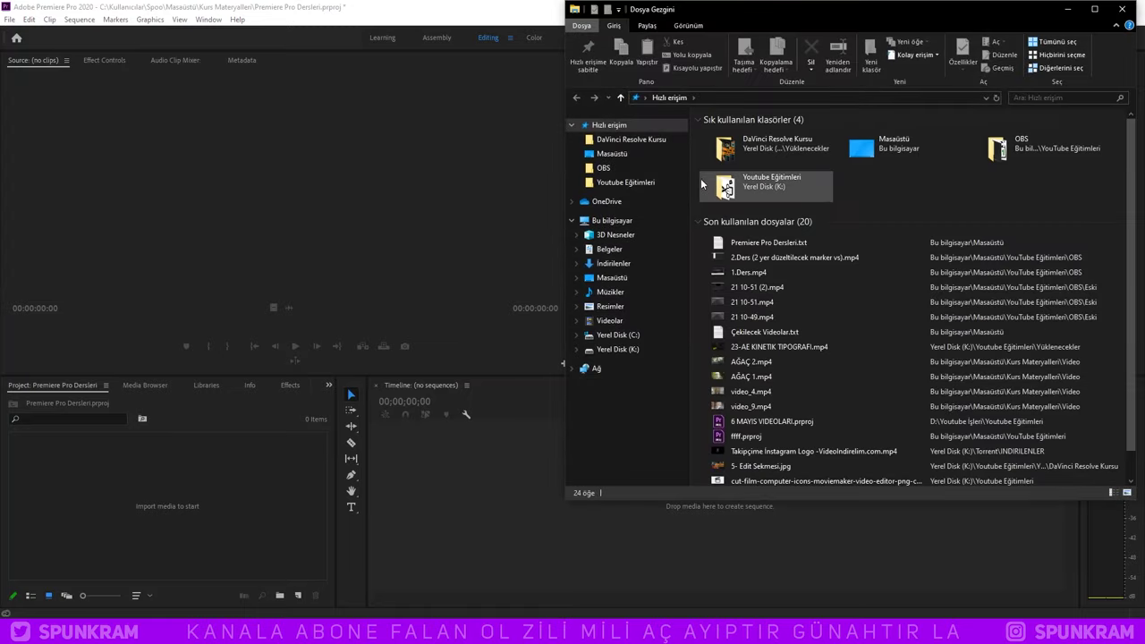
click(645, 98)
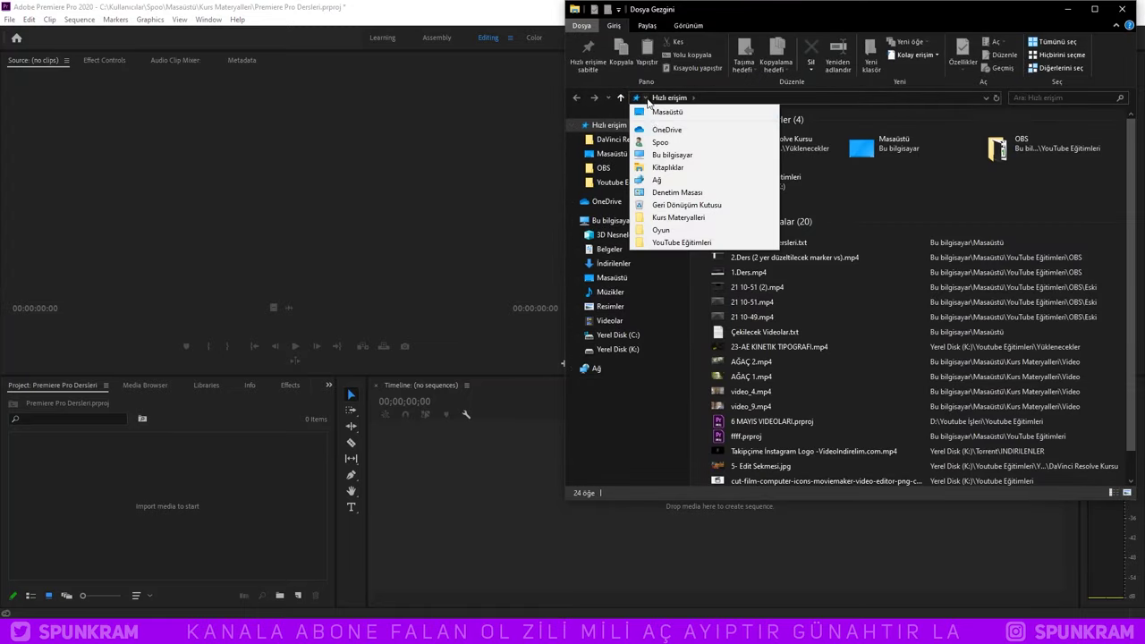
click(678, 217)
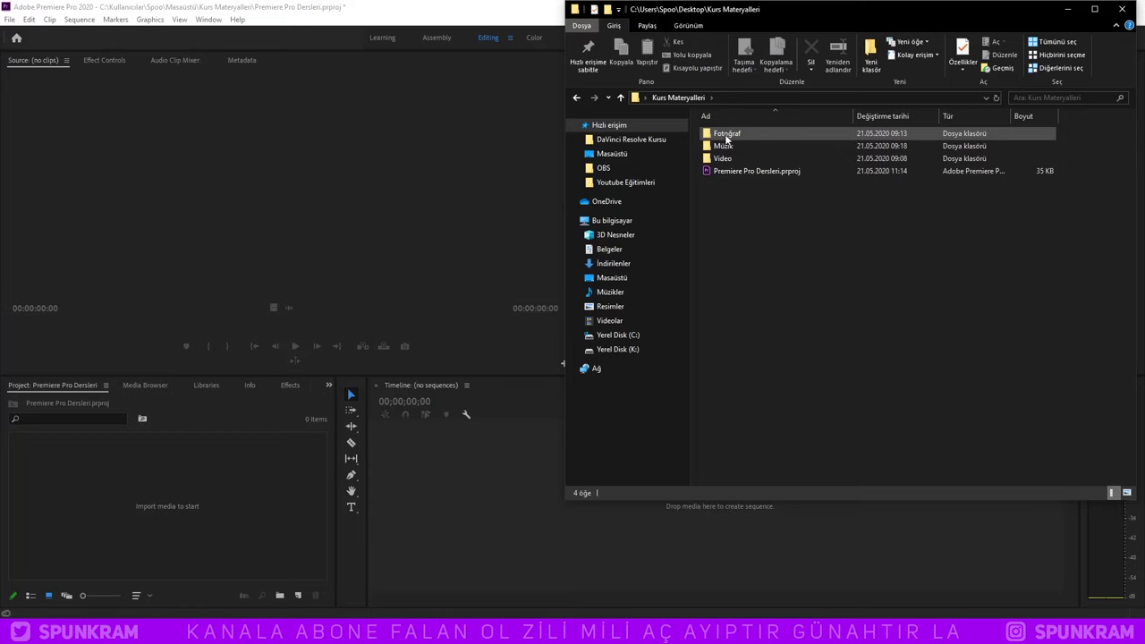
double_click(723, 158)
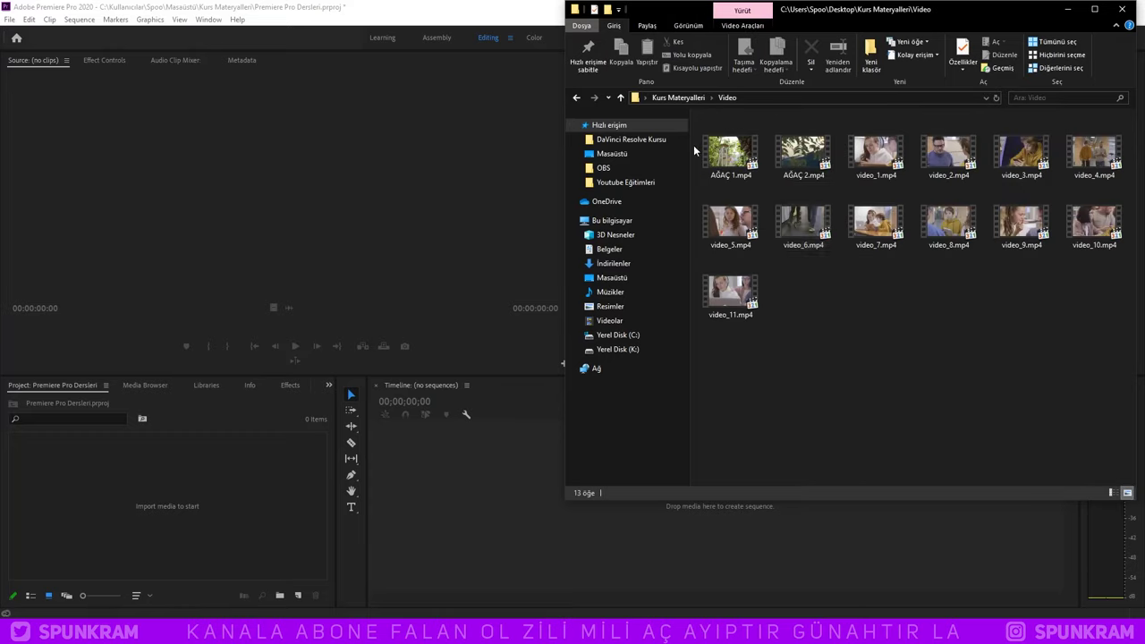
Step: Drag AĞAÇ 1.mp4 and AĞAÇ 2.mp4 from Explorer into Premiere's Project panel
mouse_move(693, 145)
mouse_down()
mouse_move(810, 154)
mouse_move(255, 492)
mouse_move(507, 322)
mouse_move(235, 471)
mouse_up()
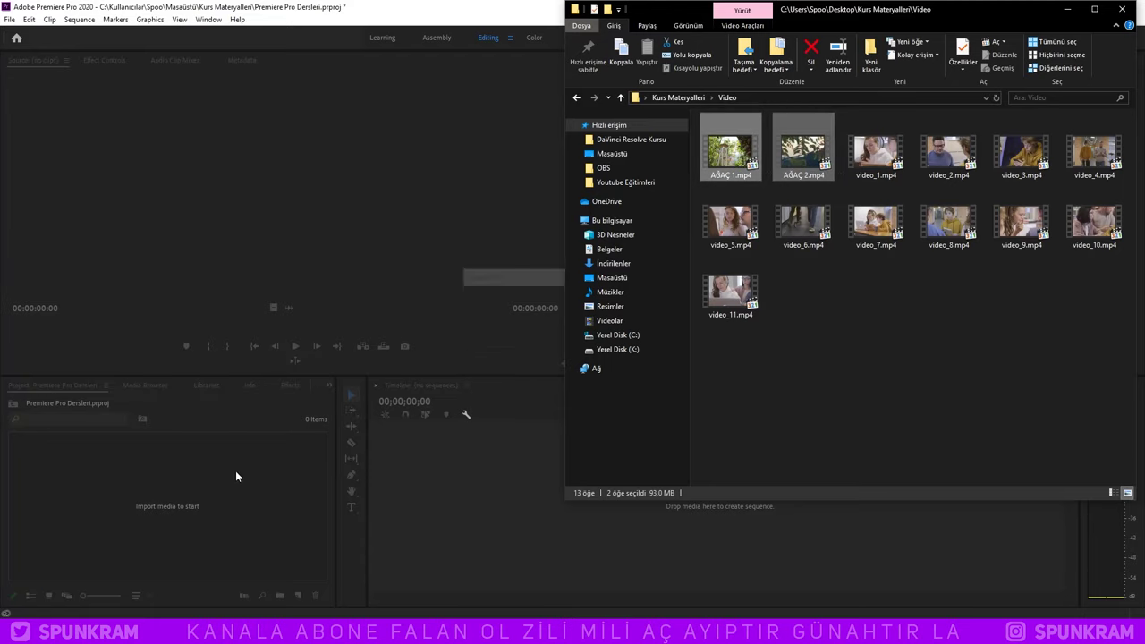
click(34, 389)
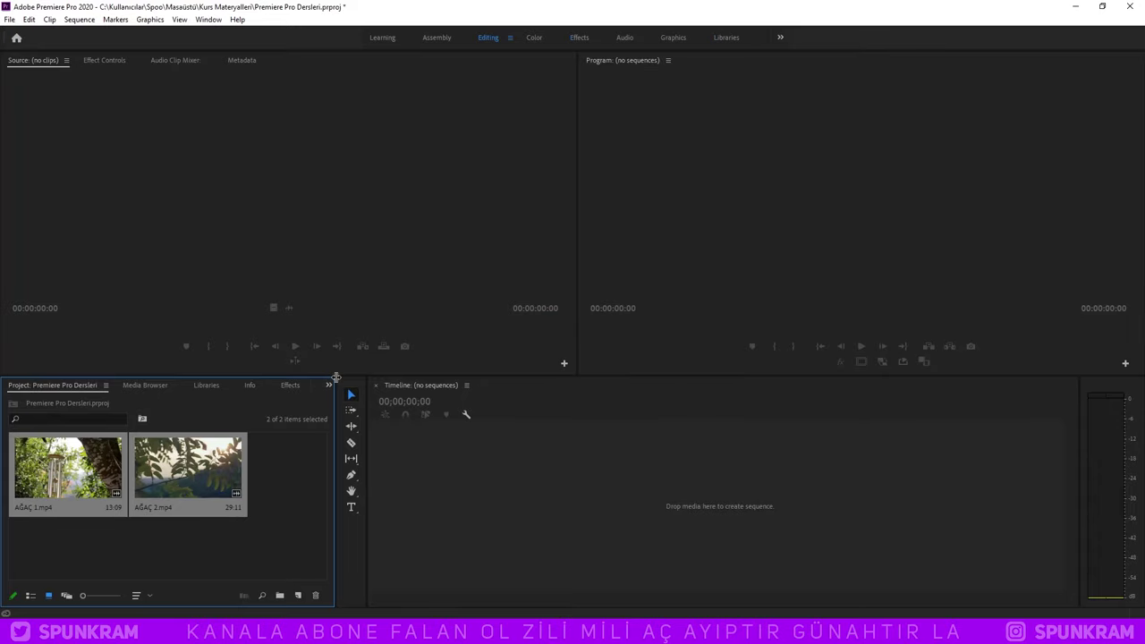
drag(332, 376, 333, 377)
key(alt+Tab)
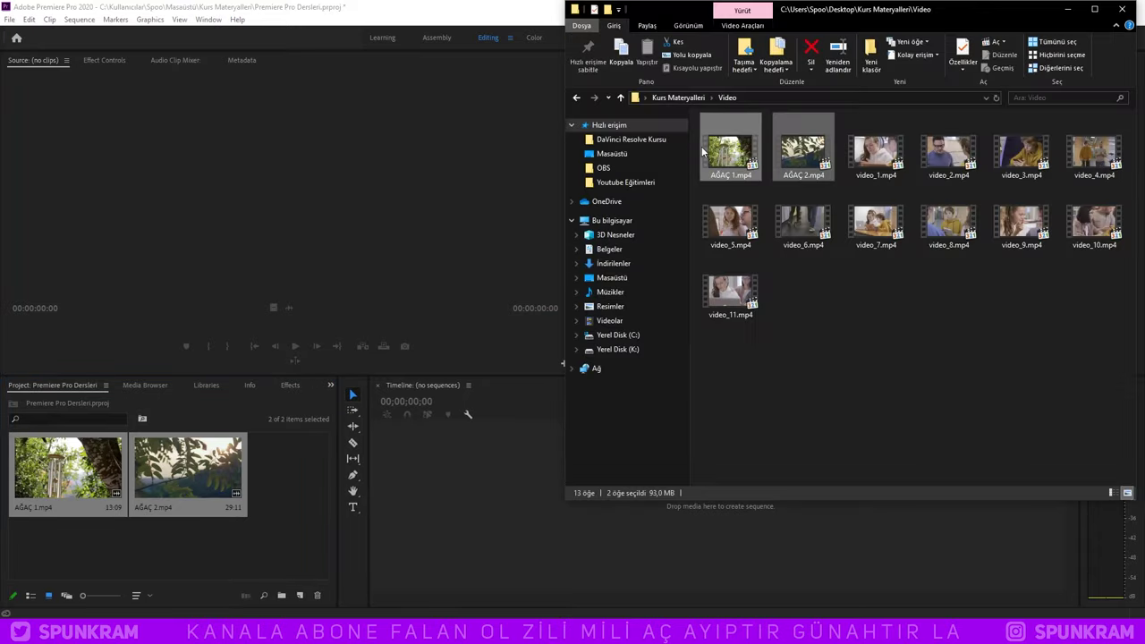
drag(731, 150, 109, 62)
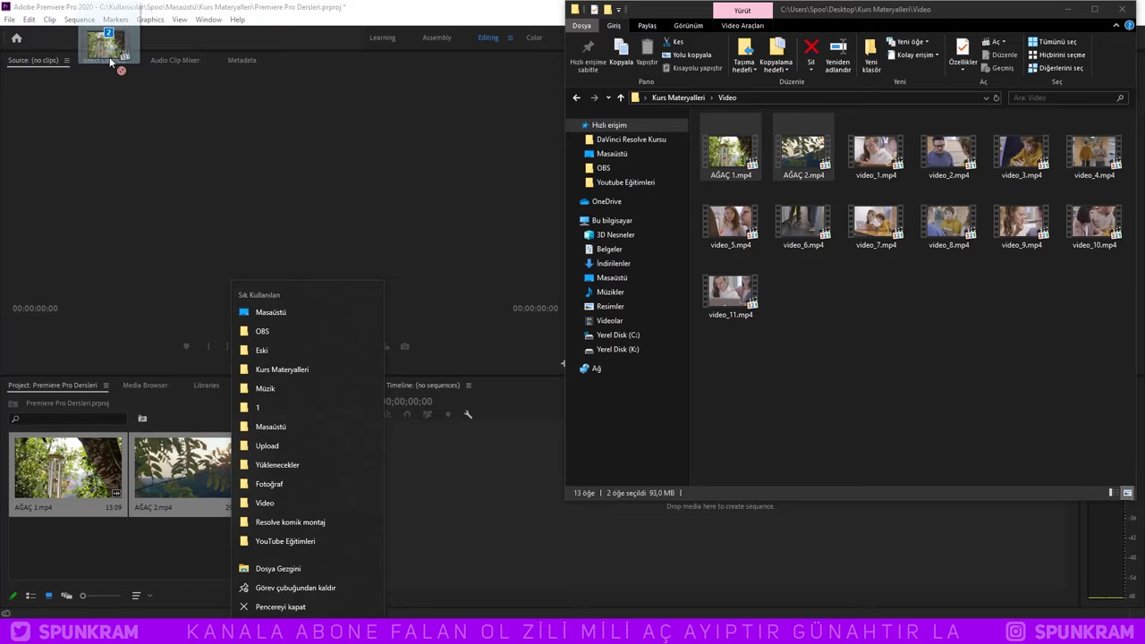
drag(110, 60, 145, 183)
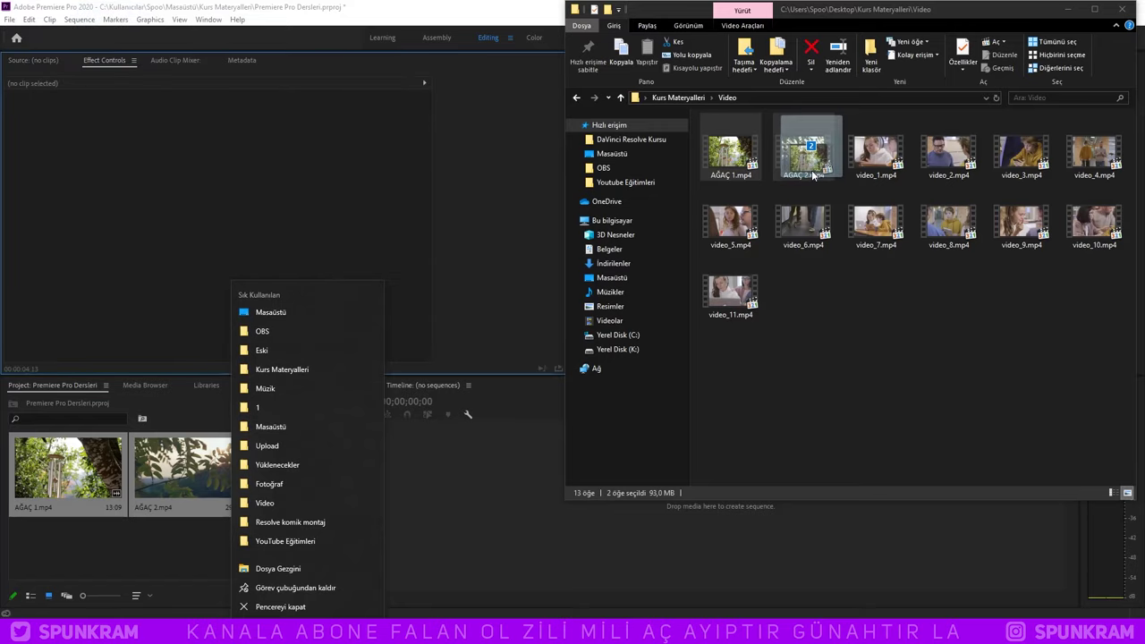
click(188, 222)
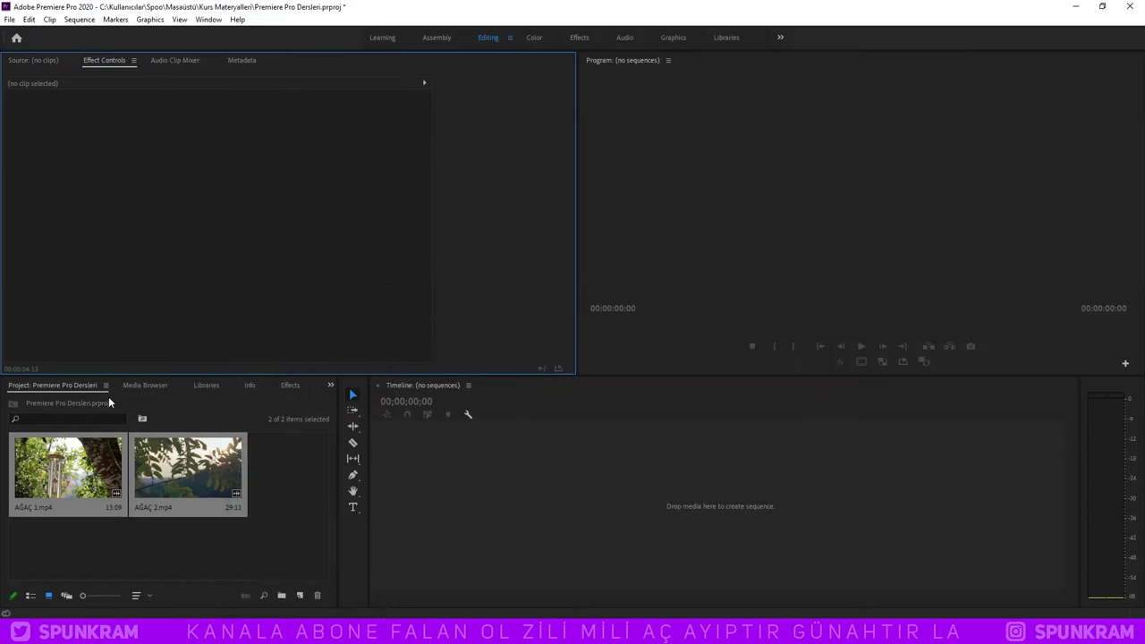
Step: Drag the panel divider up to enlarge the Project bin over the monitors, then deselect the clips
drag(345, 376, 362, 315)
drag(312, 479, 62, 394)
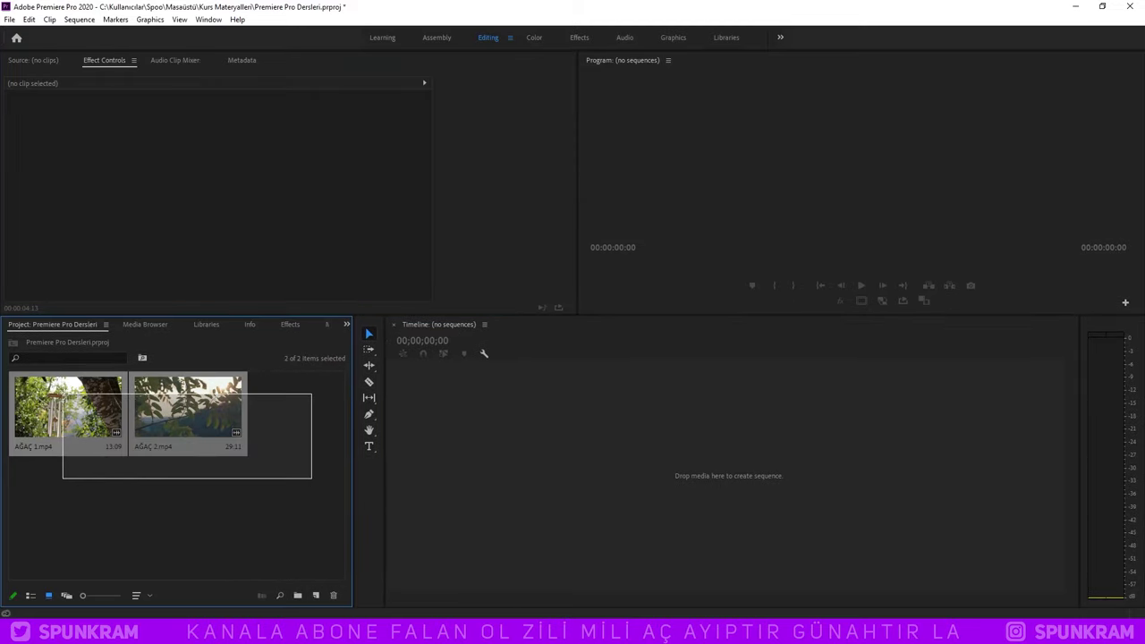
click(107, 488)
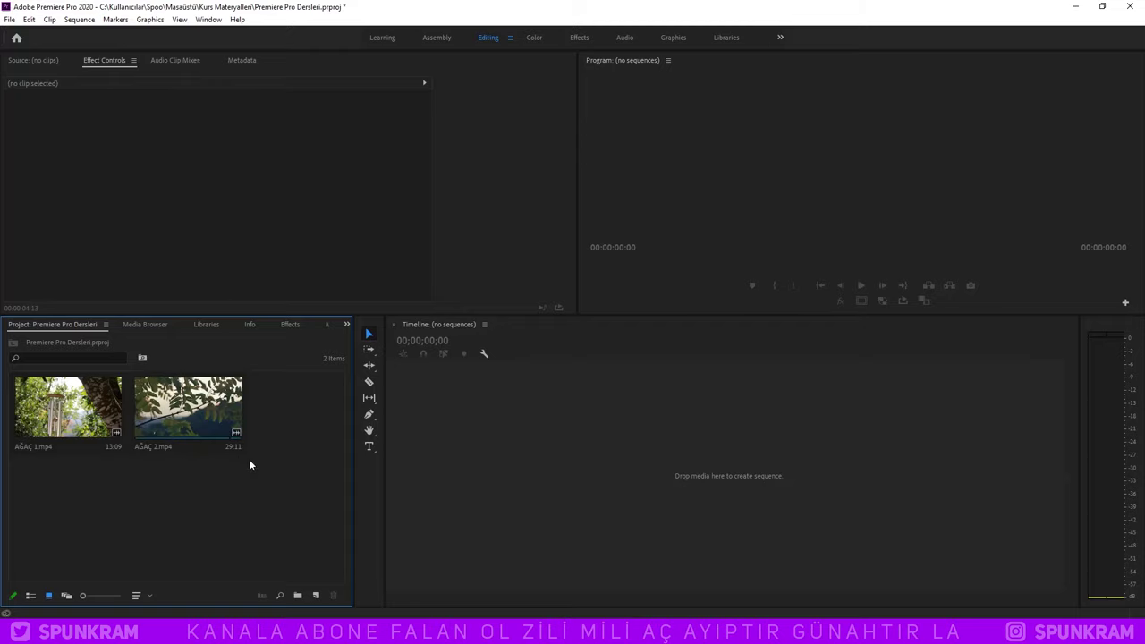
click(533, 394)
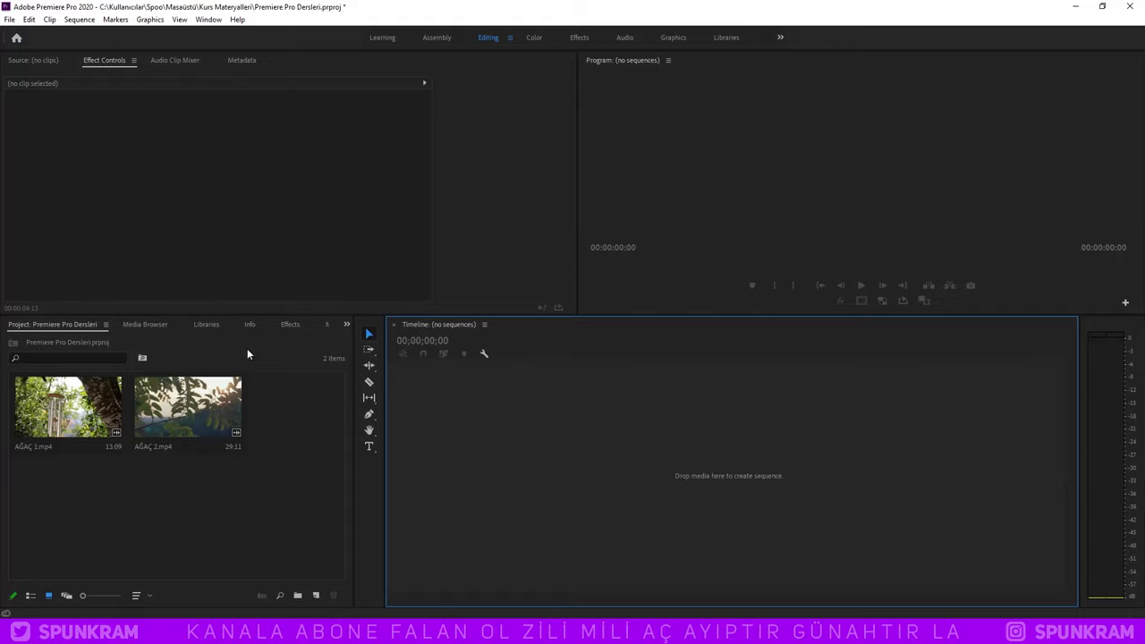
Step: Open the New Sequence dialog using the Project panel's New Item > Sequence
click(316, 595)
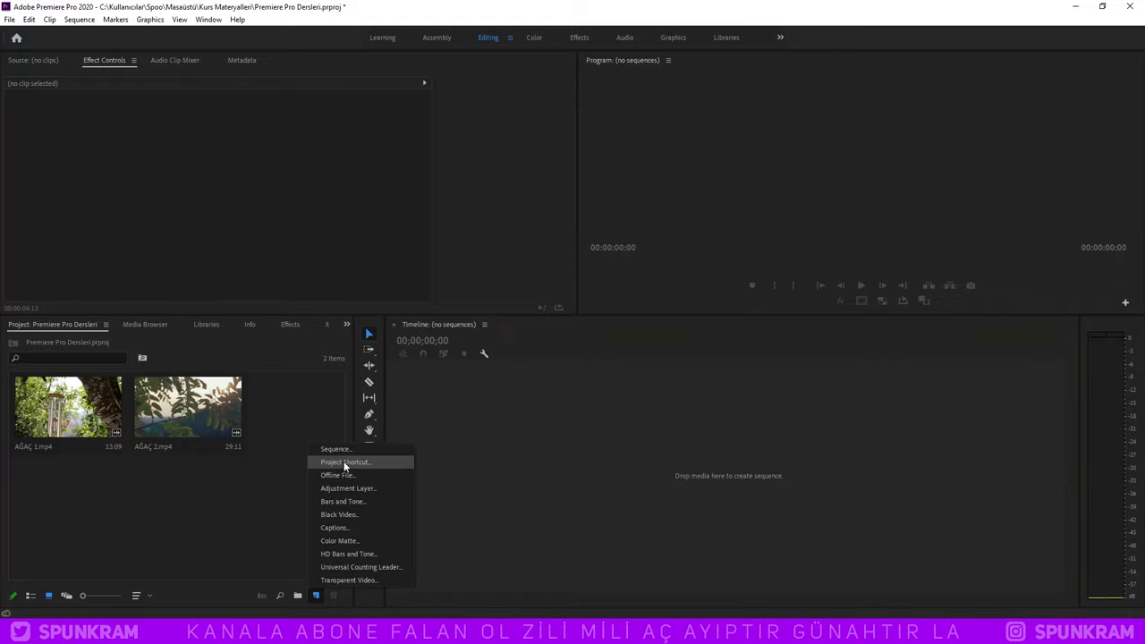
click(79, 19)
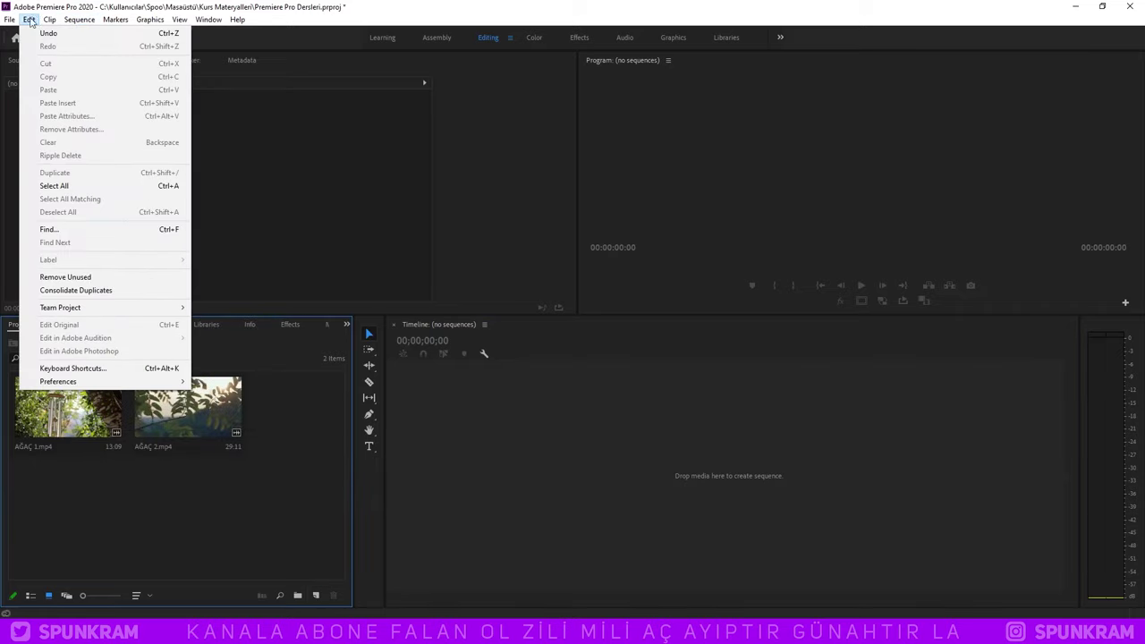
mouse_move(7, 20)
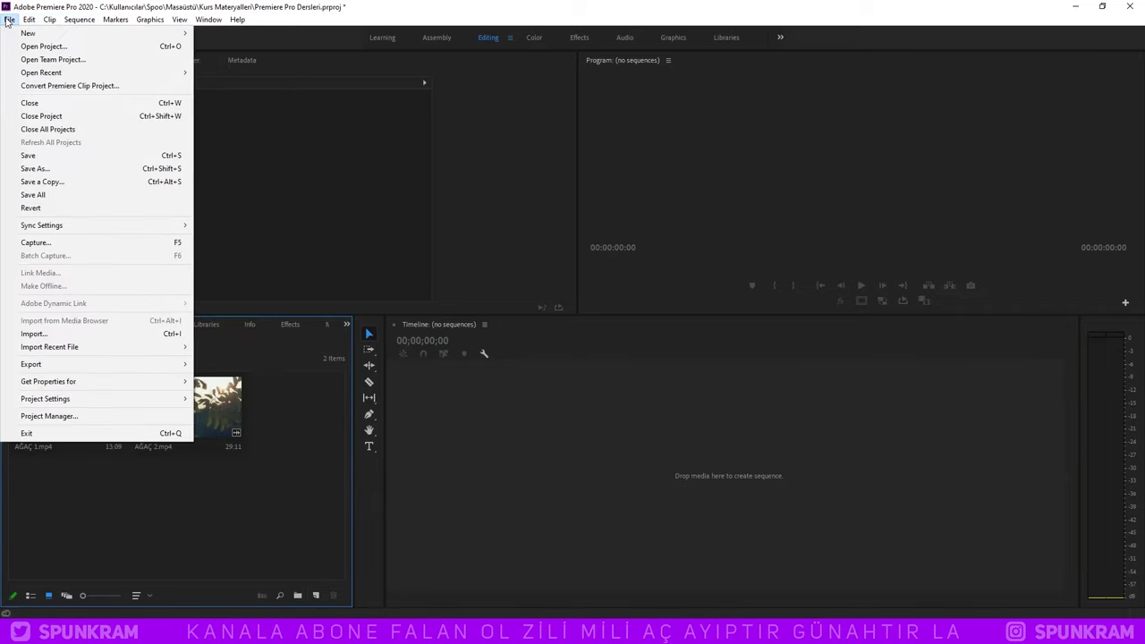
mouse_move(67, 35)
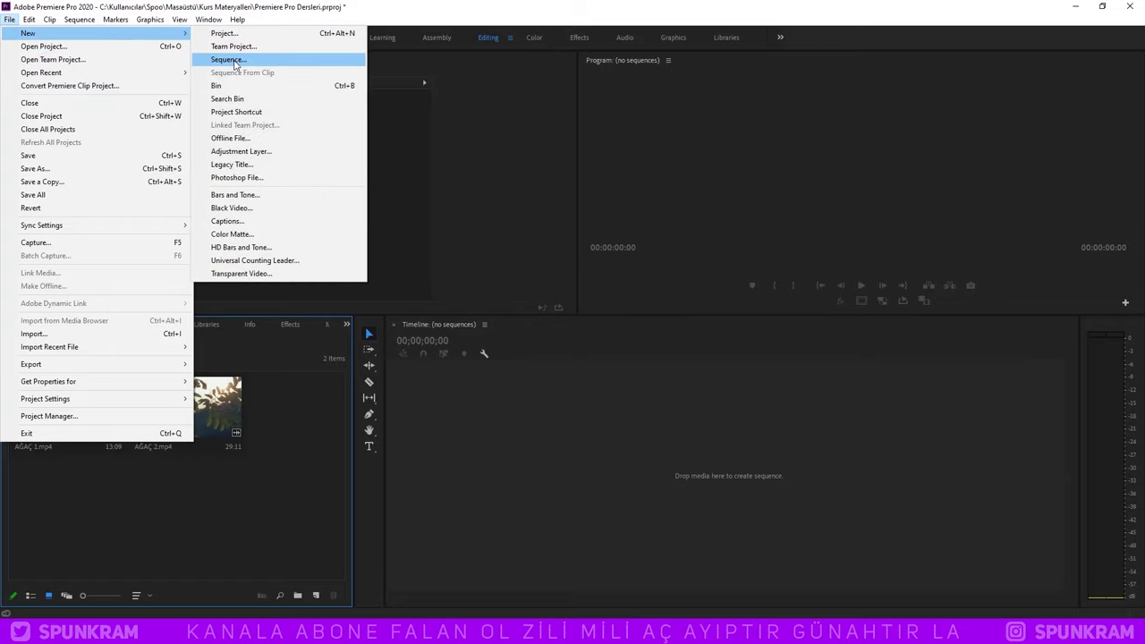
click(274, 528)
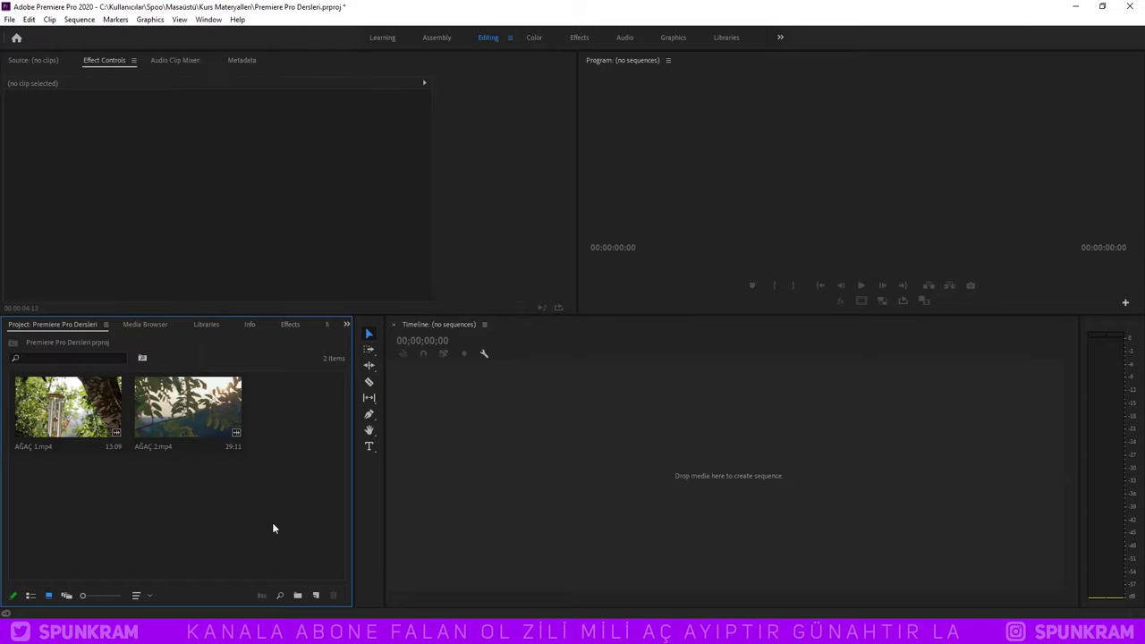
click(315, 596)
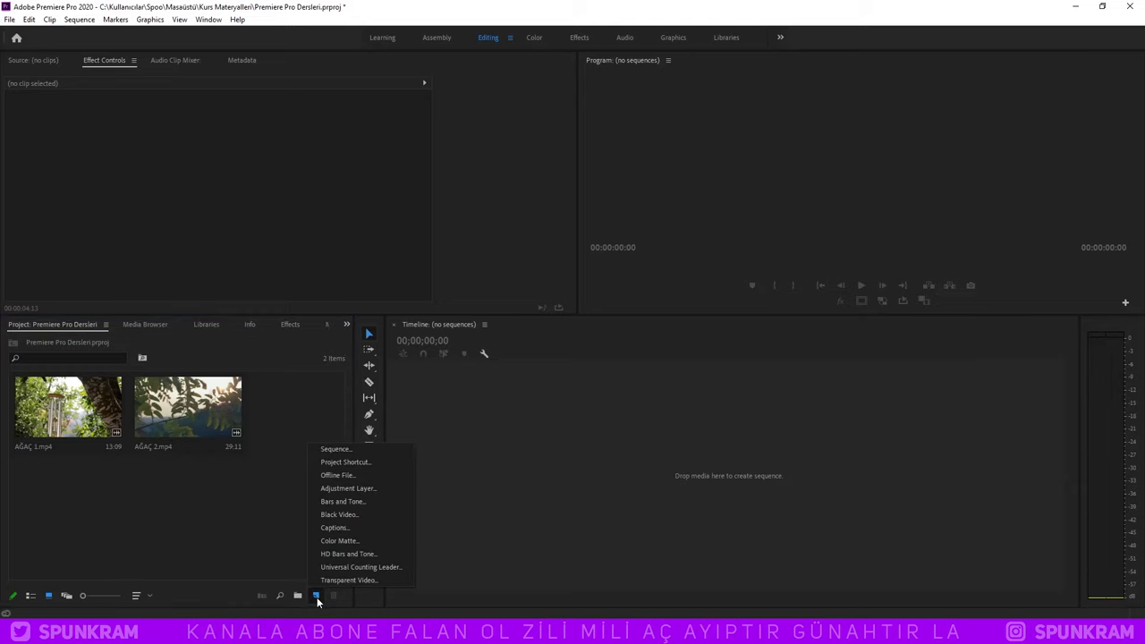
click(375, 450)
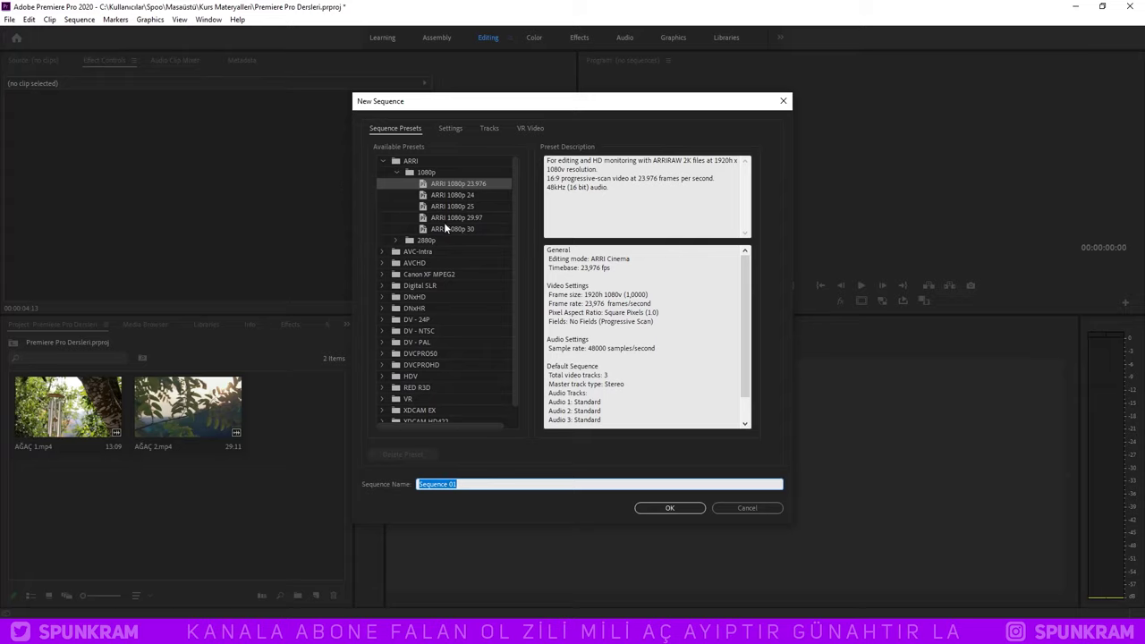
Step: Collapse the ARRI 1080p preset group in the New Sequence dialog
scroll(435, 304, down, 1)
scroll(416, 215, up, 1)
click(398, 173)
click(383, 160)
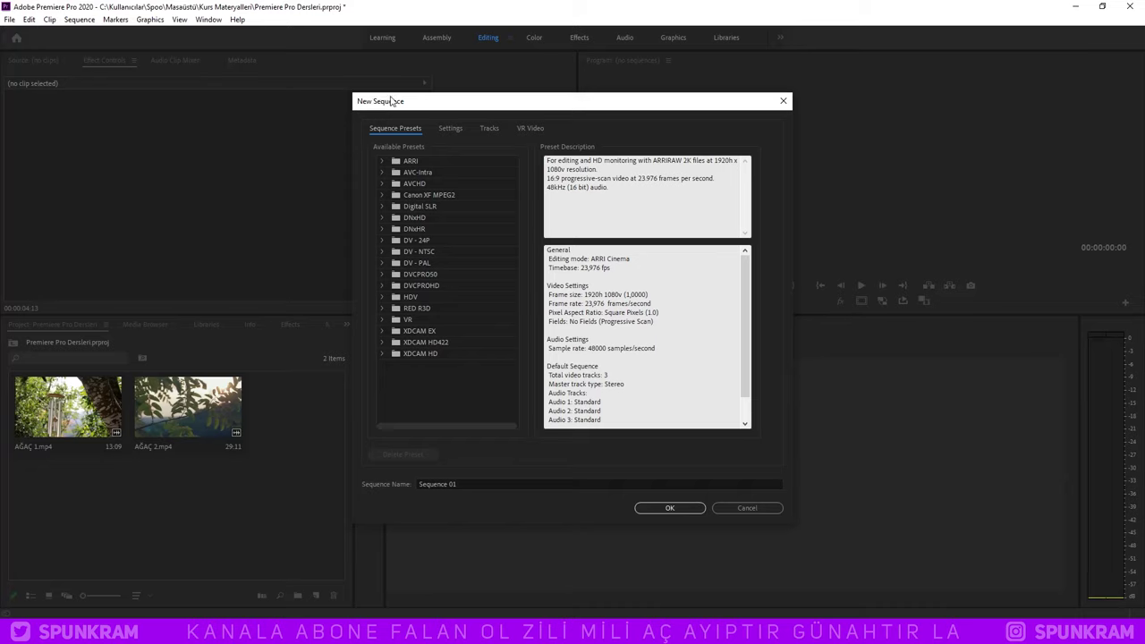
drag(390, 98, 383, 112)
Step: Set Editing Mode to Custom on the Settings tab
click(442, 145)
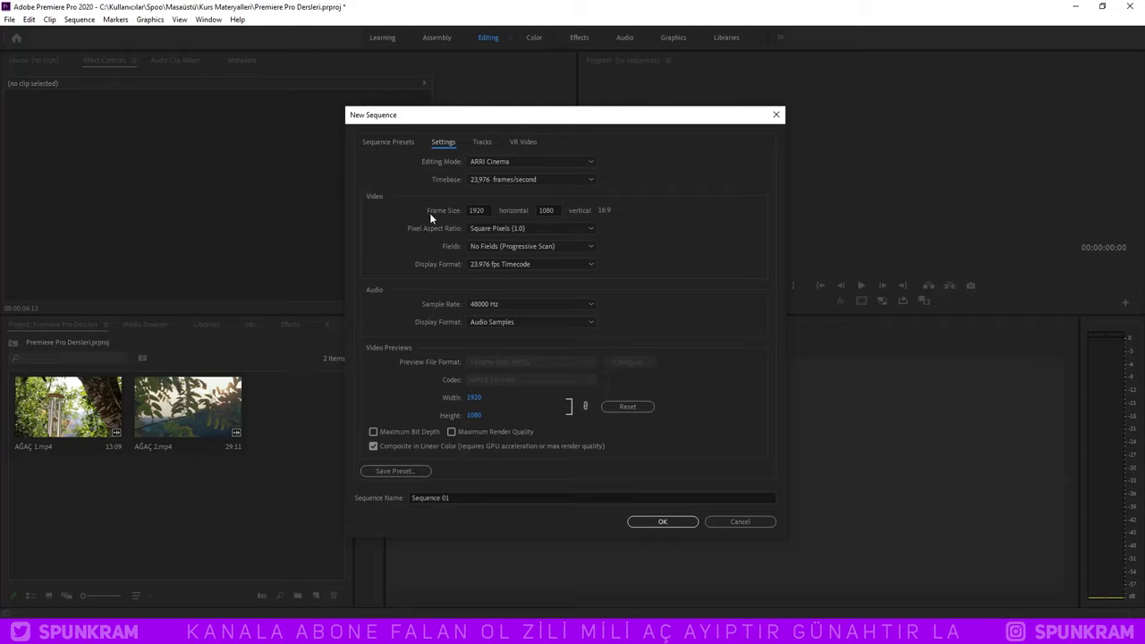
click(390, 143)
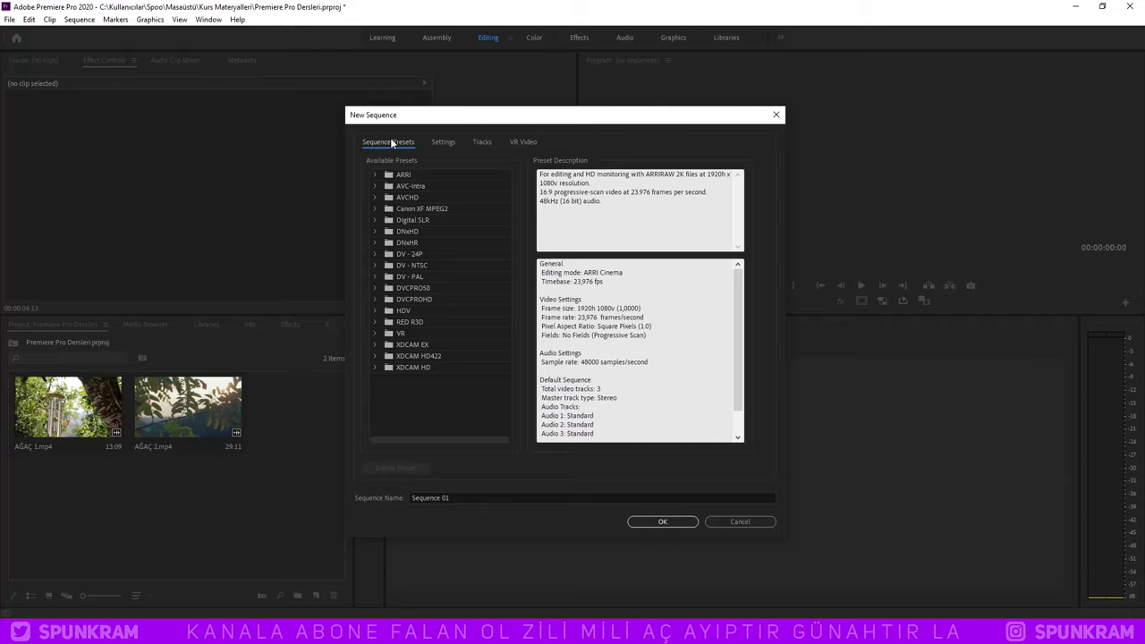
click(444, 146)
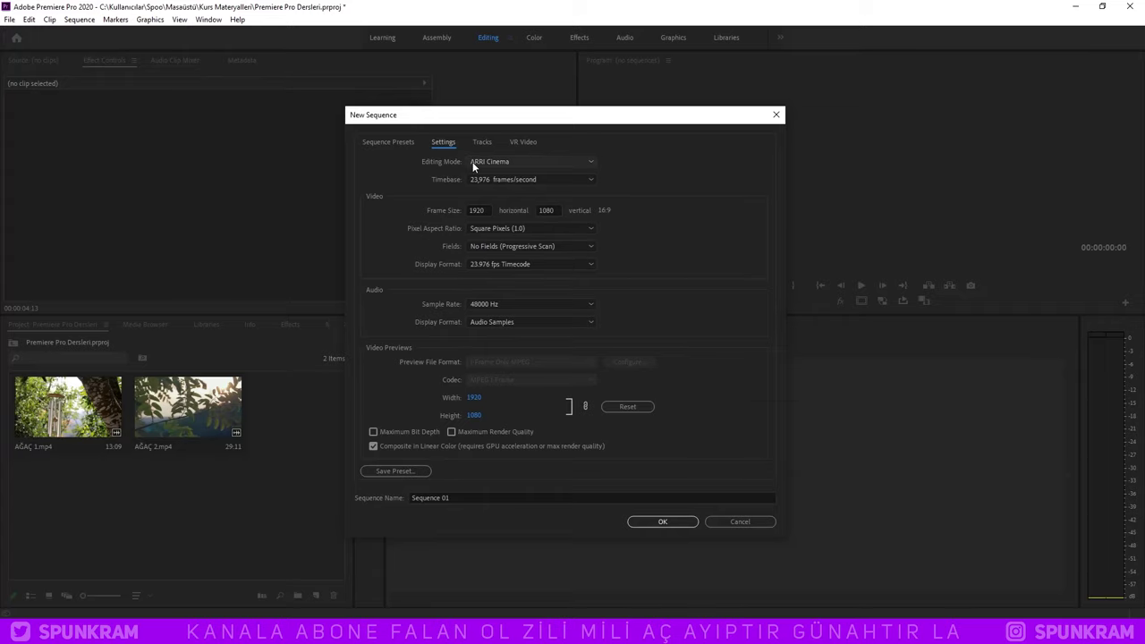
click(472, 162)
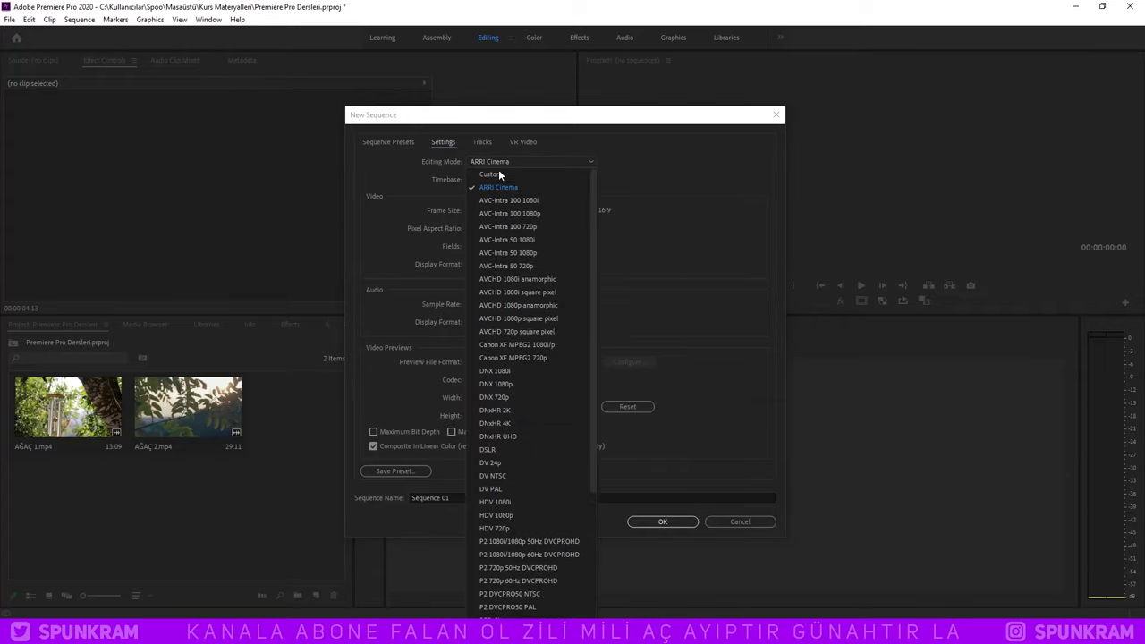
click(497, 175)
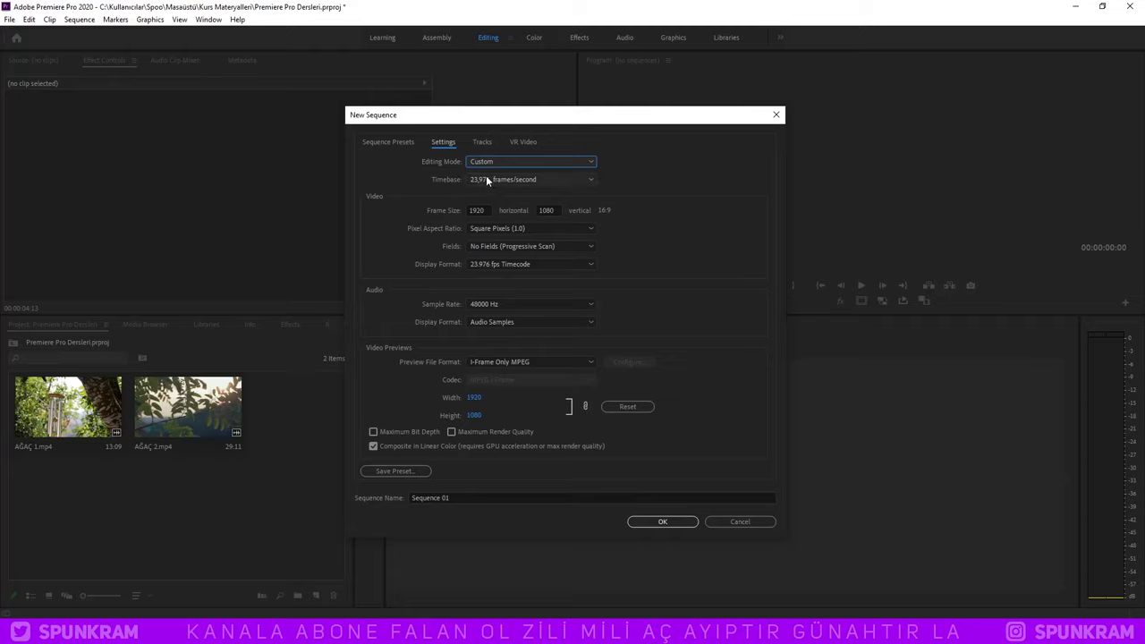
Step: Open the Timebase dropdown to list the available frame rates
click(475, 182)
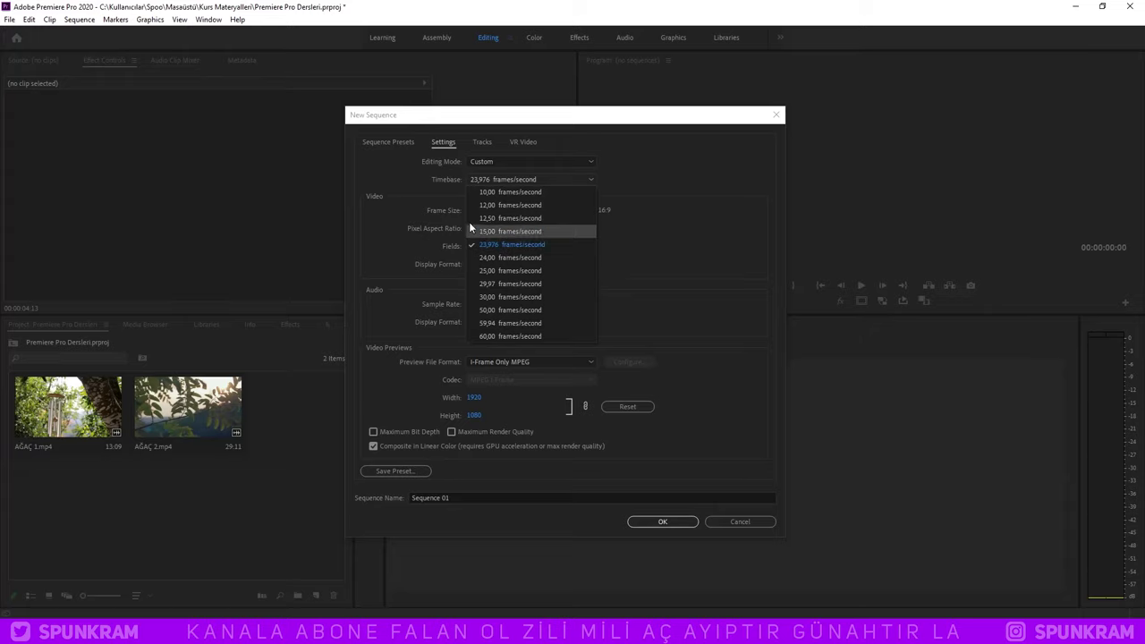
click(493, 271)
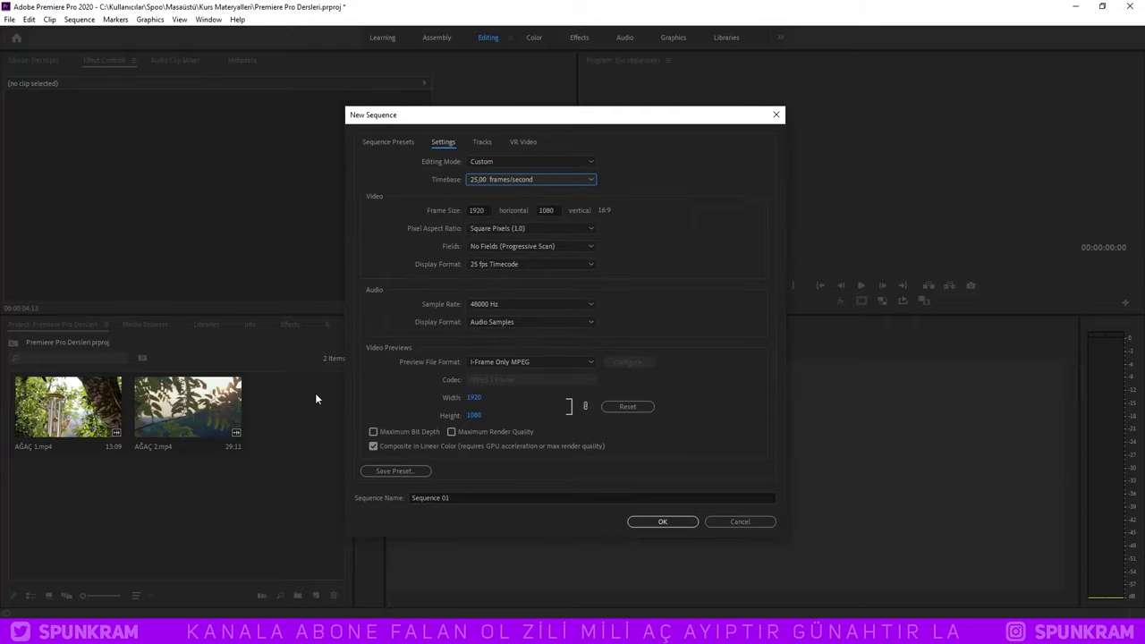
click(537, 178)
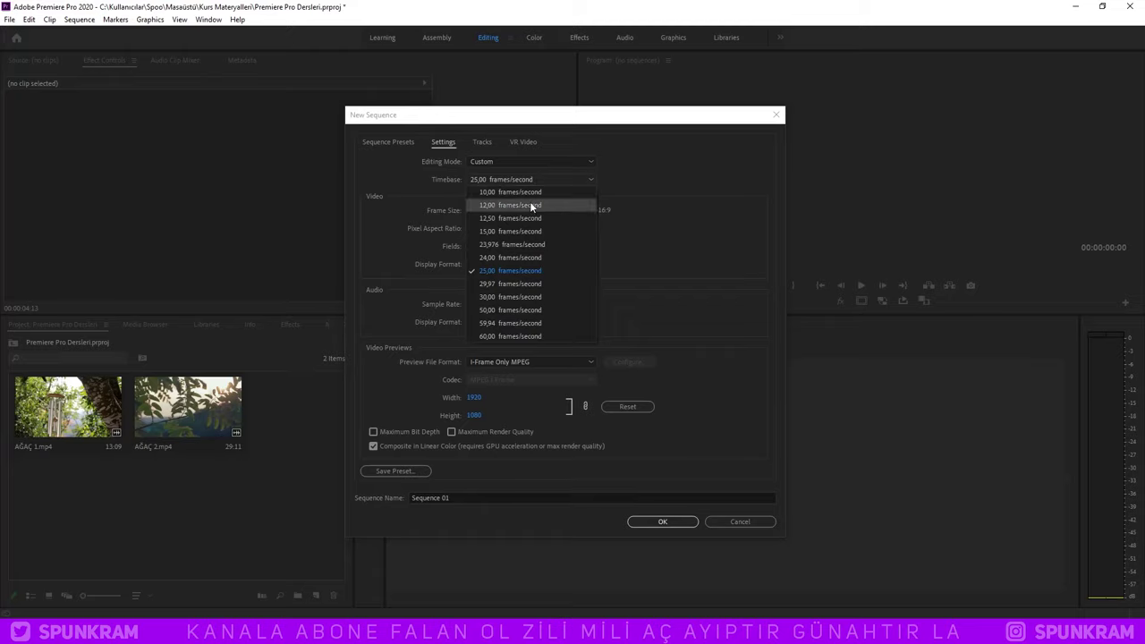
click(421, 224)
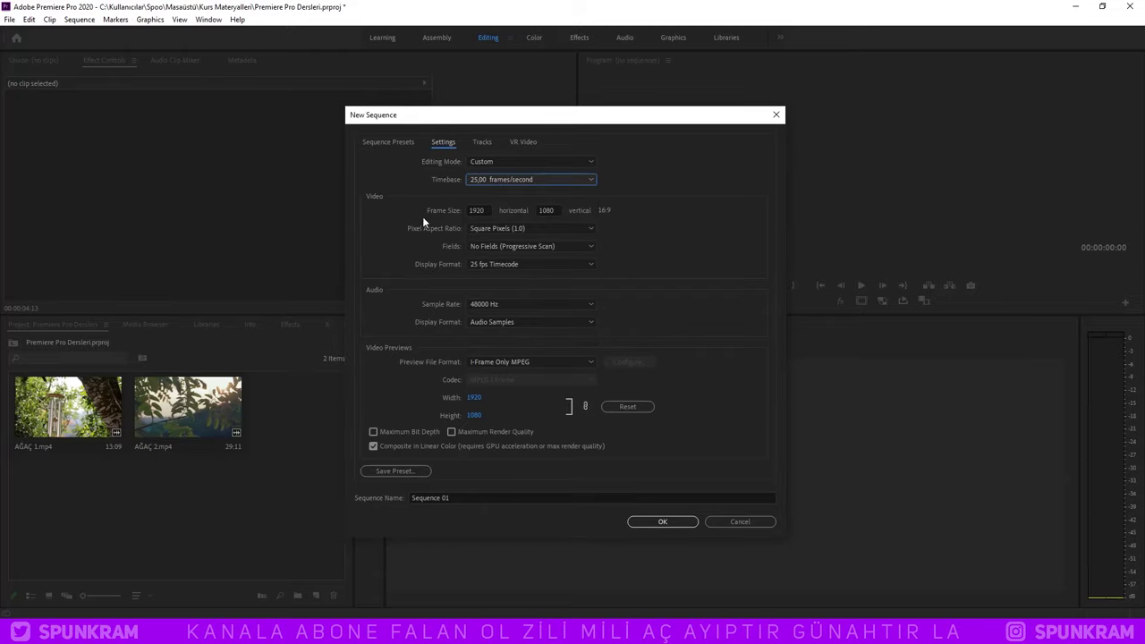
click(487, 211)
click(549, 211)
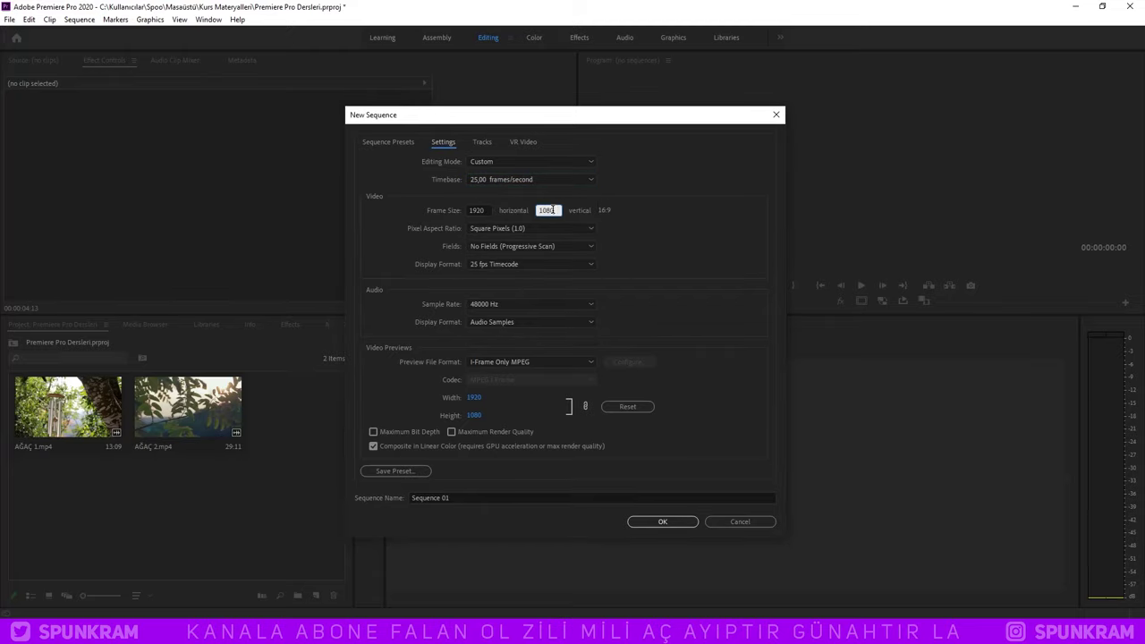
click(476, 210)
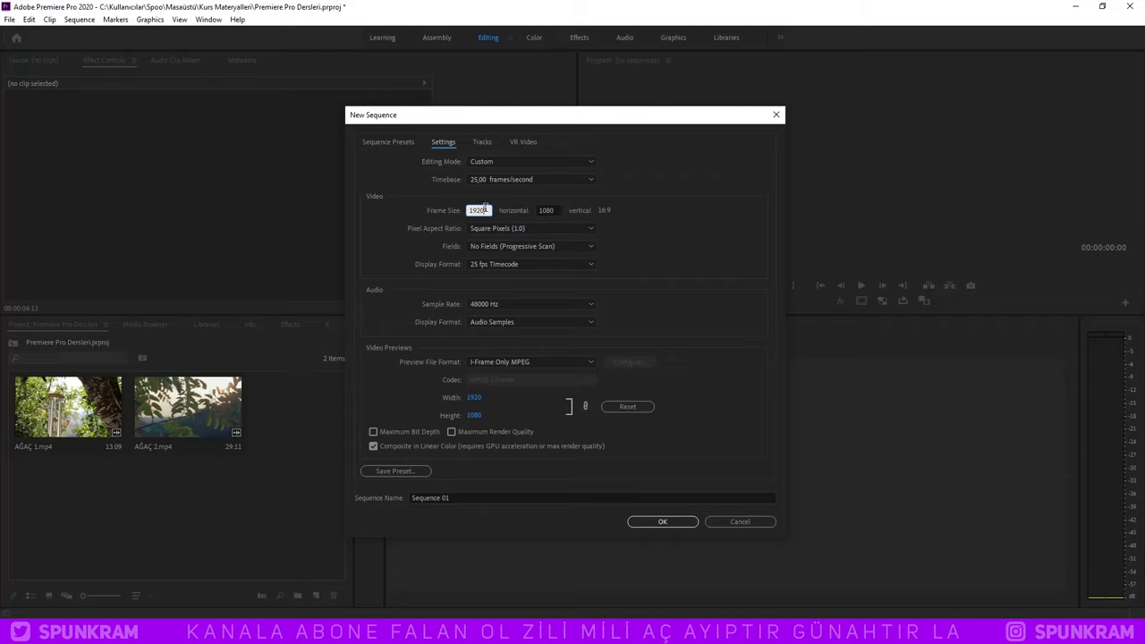
click(548, 210)
click(549, 208)
drag(548, 209, 538, 210)
click(602, 211)
drag(489, 210, 453, 212)
text(3840)
drag(559, 211, 538, 210)
text(2160)
click(602, 225)
click(485, 211)
key(Tab)
click(540, 210)
double_click(542, 210)
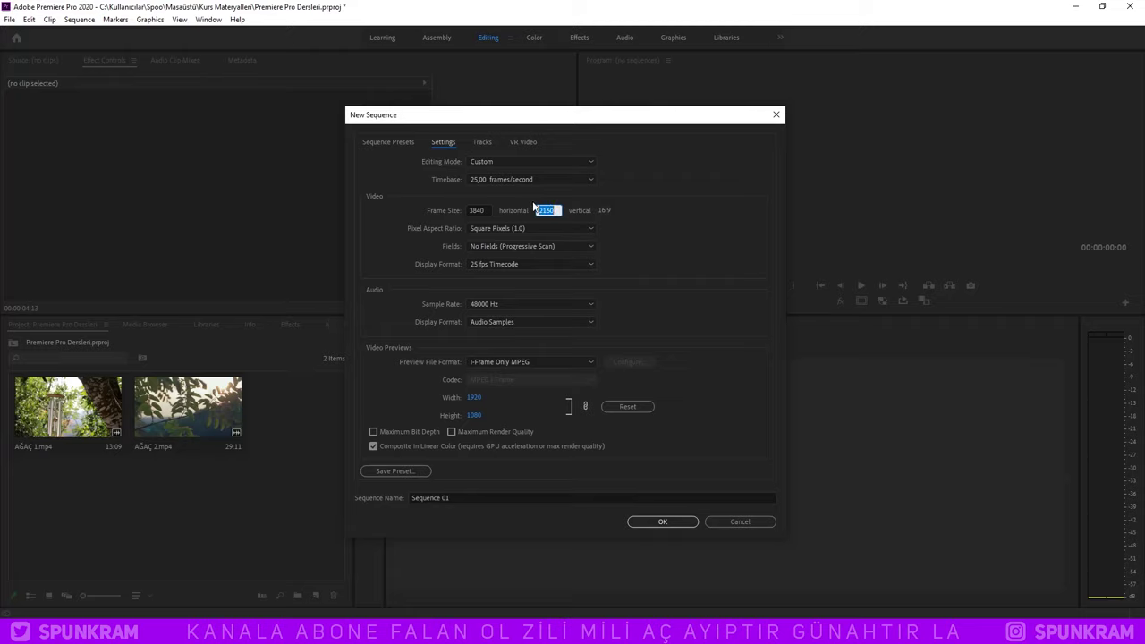
text(1080)
double_click(480, 210)
text(192)
text(0)
key(Tab)
click(484, 229)
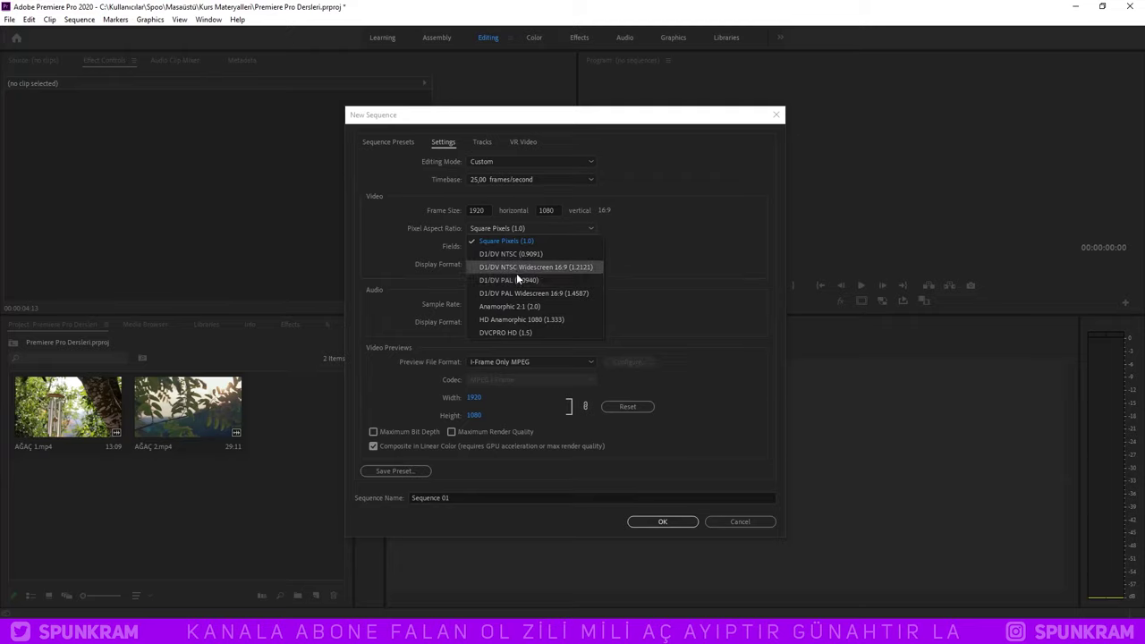
click(463, 211)
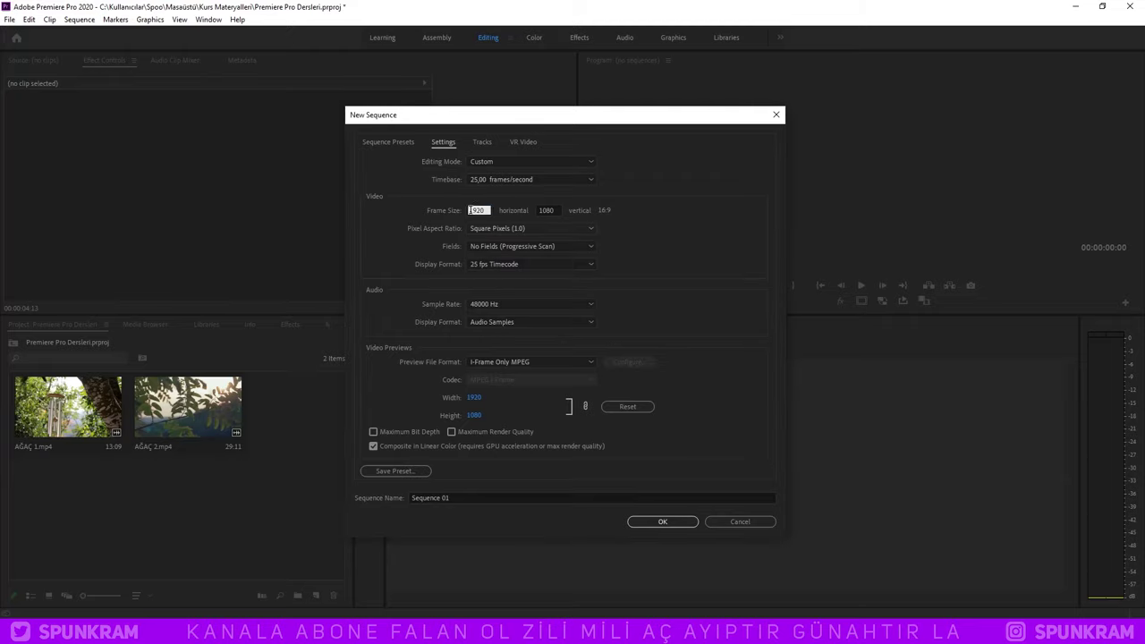
click(497, 224)
click(501, 240)
click(473, 229)
click(464, 232)
click(523, 226)
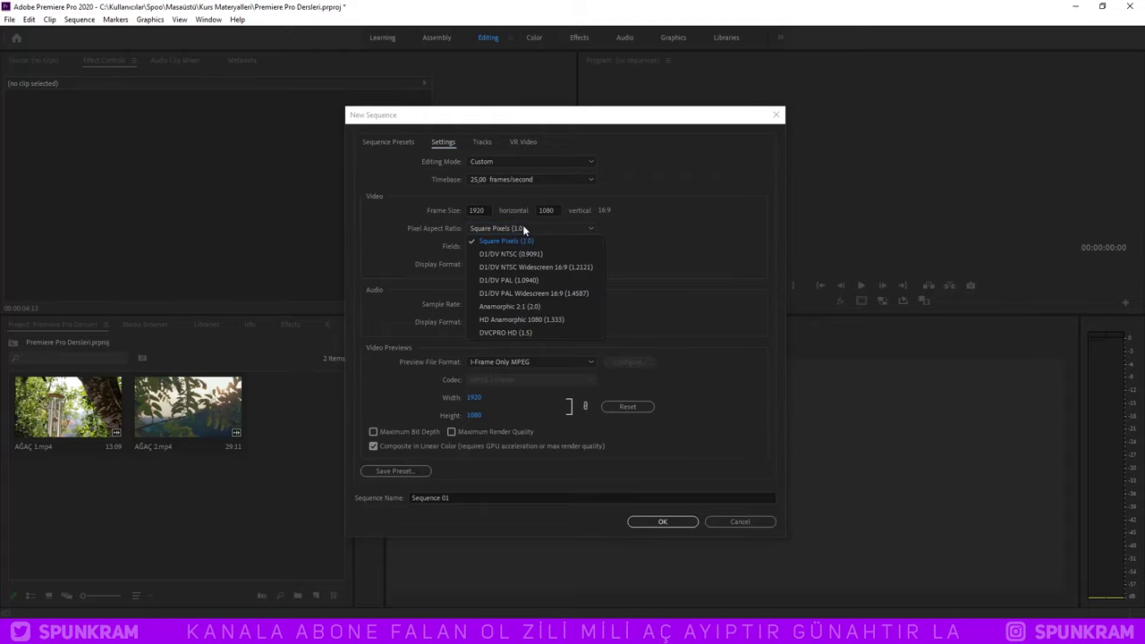
click(532, 231)
click(553, 211)
click(483, 210)
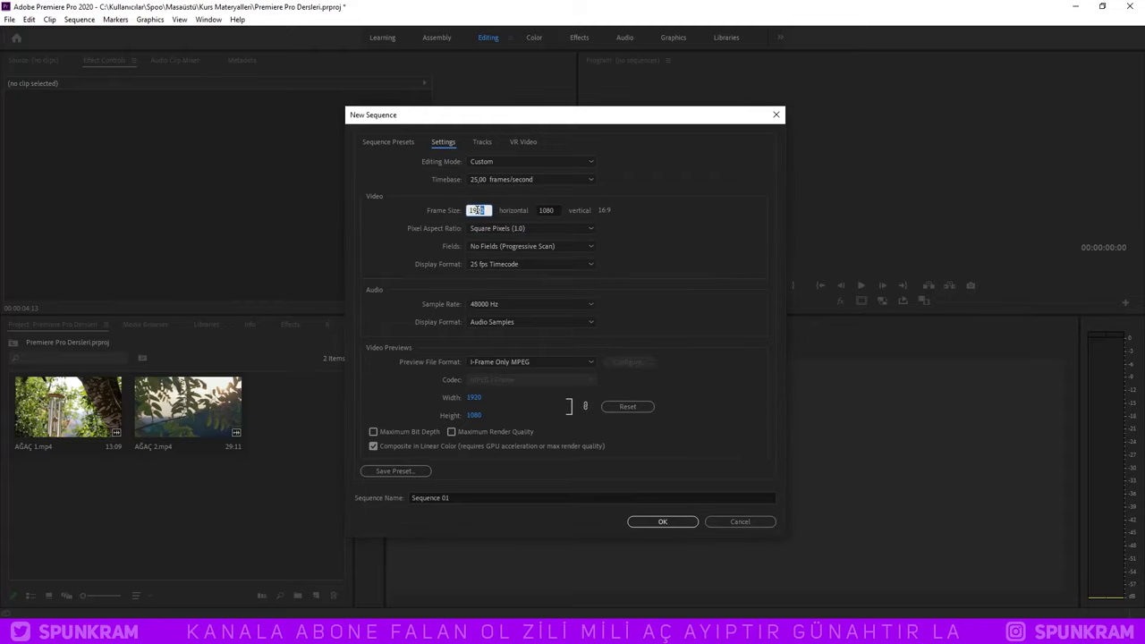
click(555, 229)
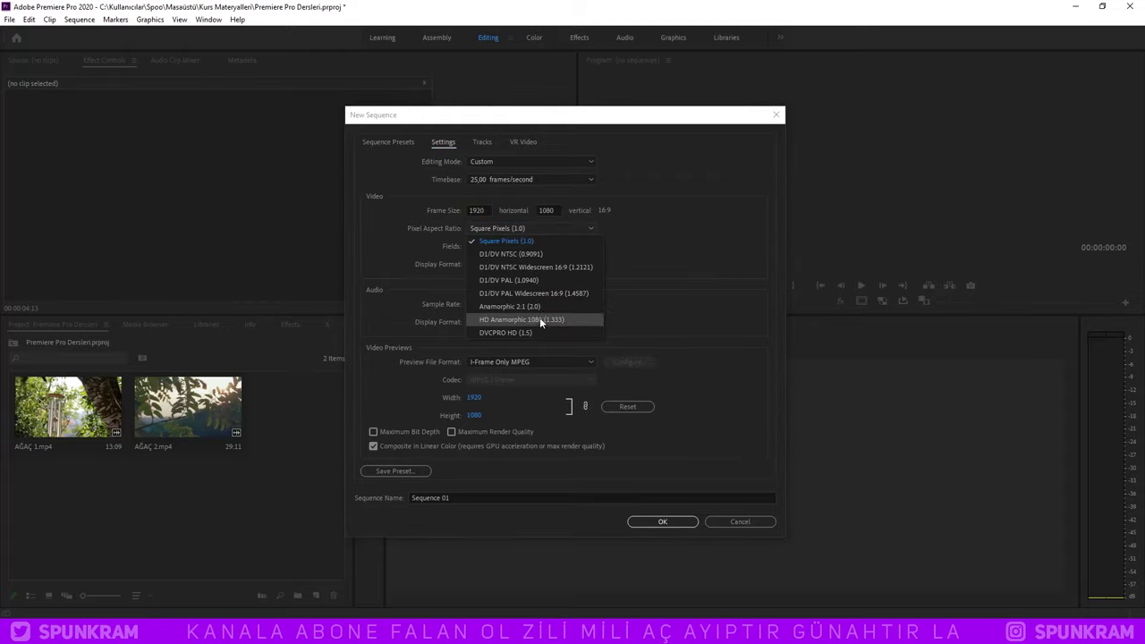
click(539, 230)
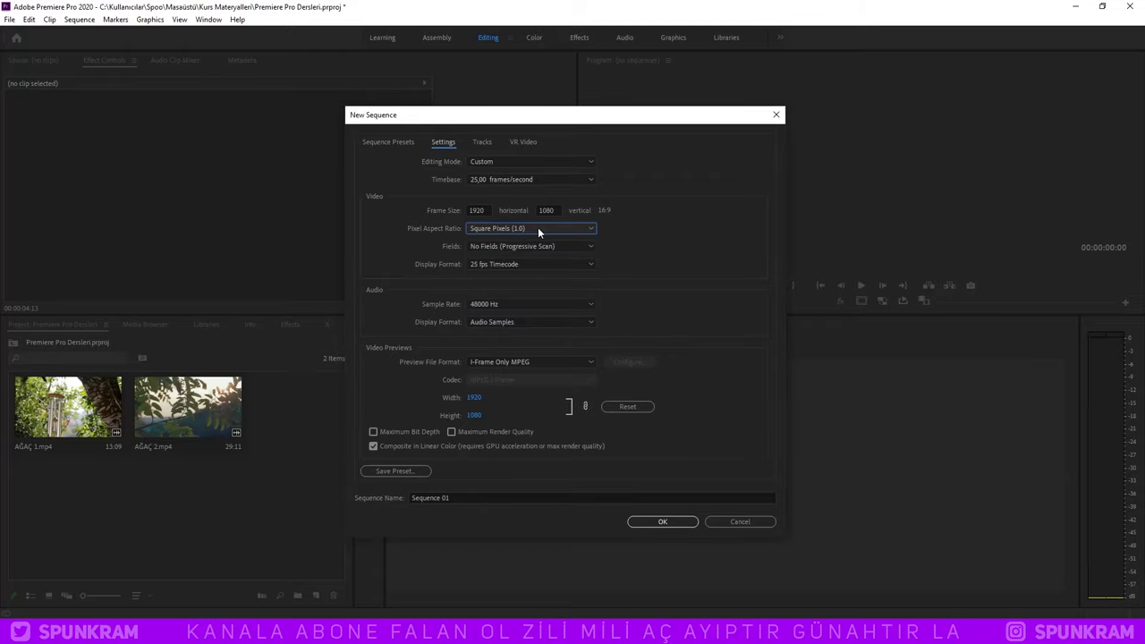
click(494, 246)
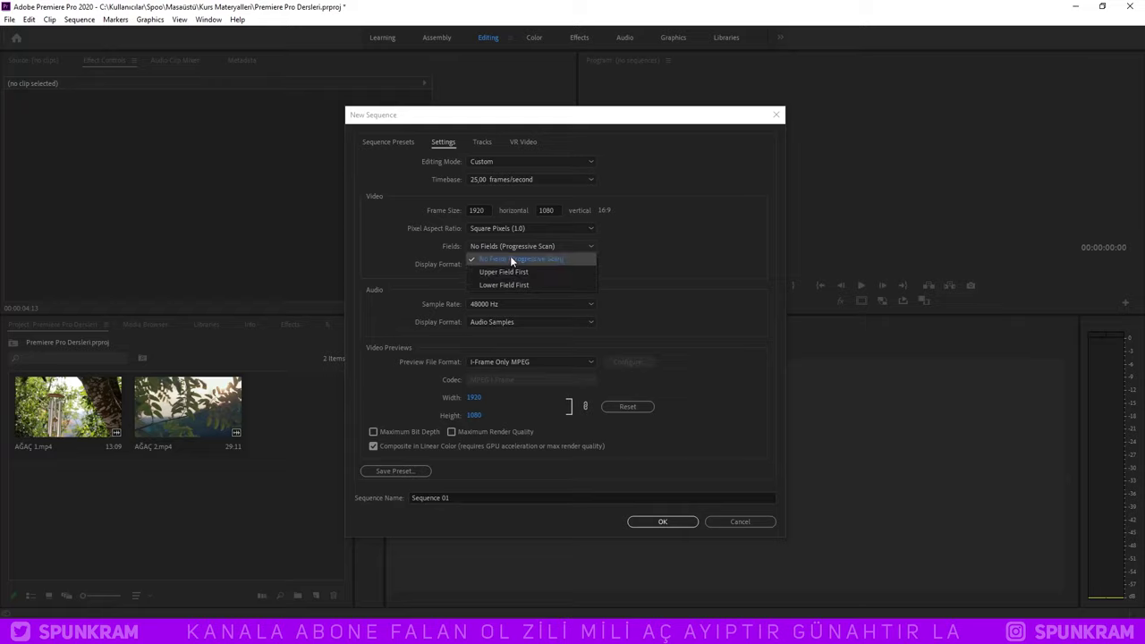
click(510, 258)
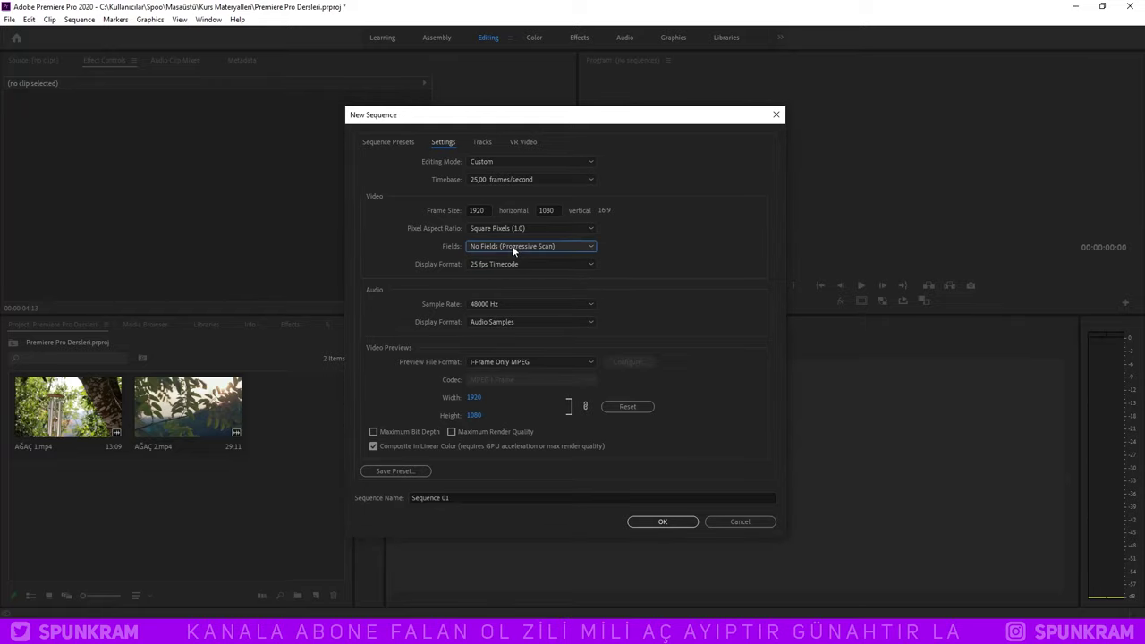
click(520, 263)
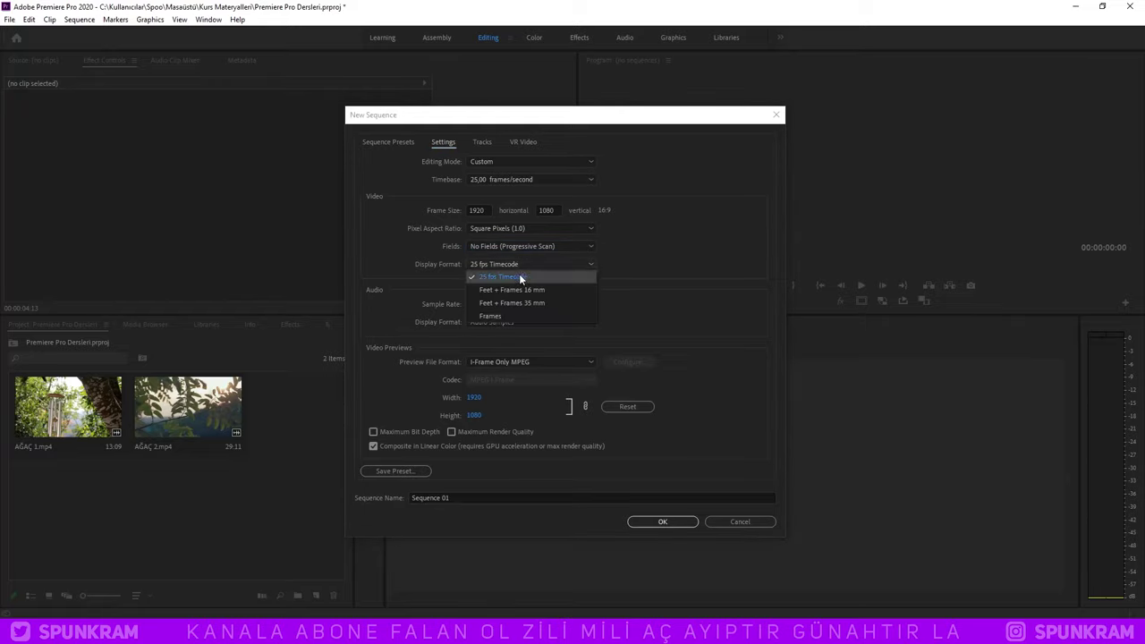
click(494, 279)
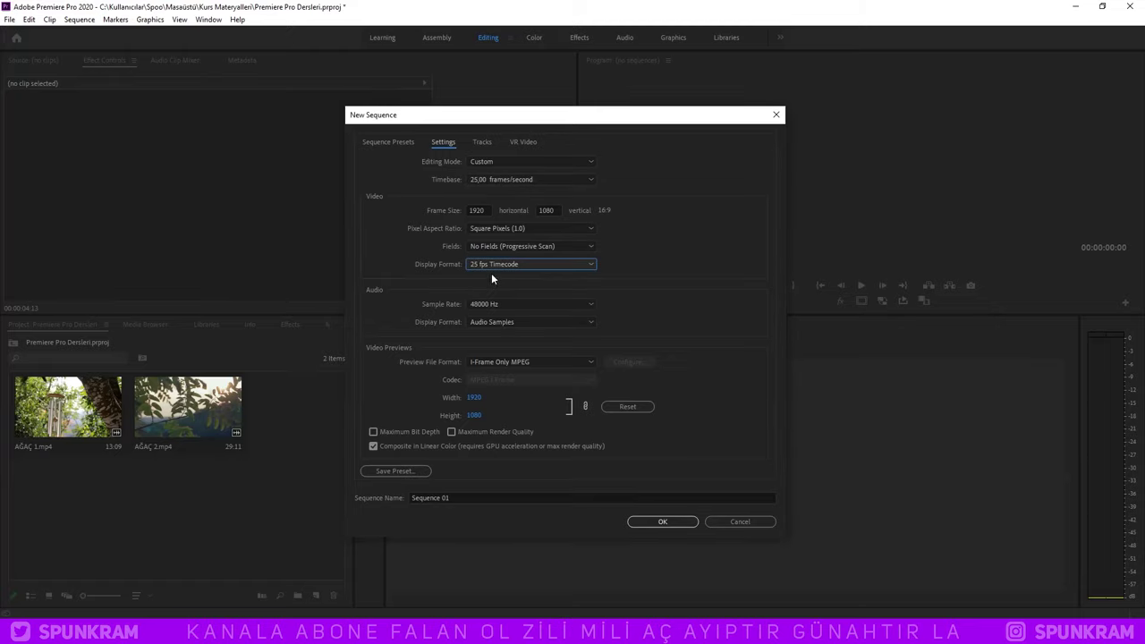
click(496, 268)
click(493, 179)
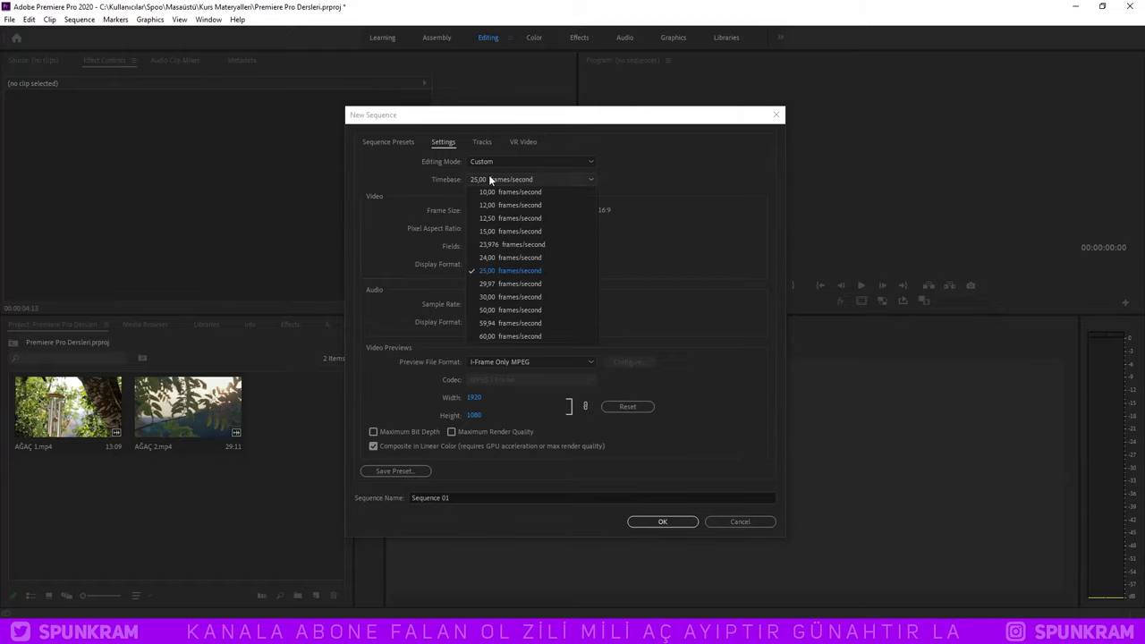
click(502, 292)
click(494, 264)
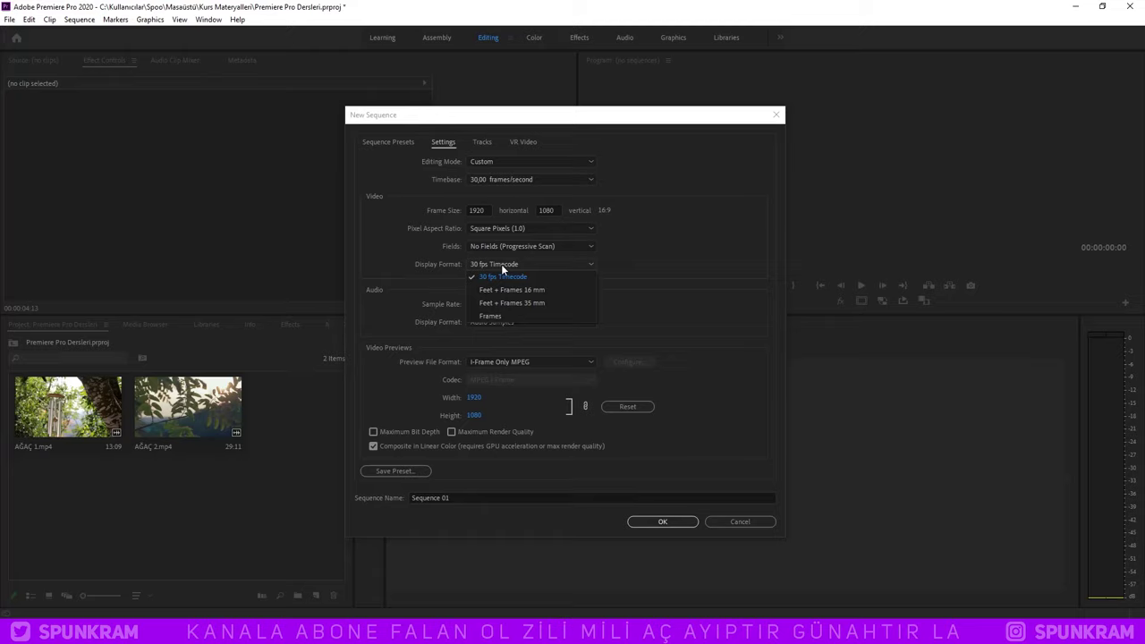
click(509, 182)
click(509, 265)
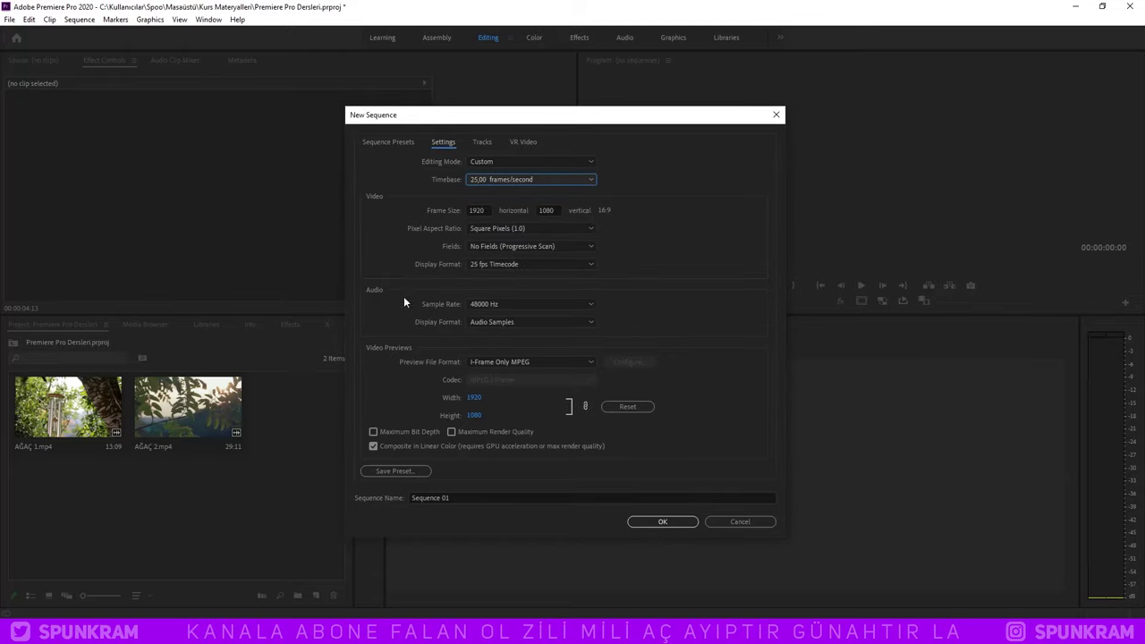
click(504, 303)
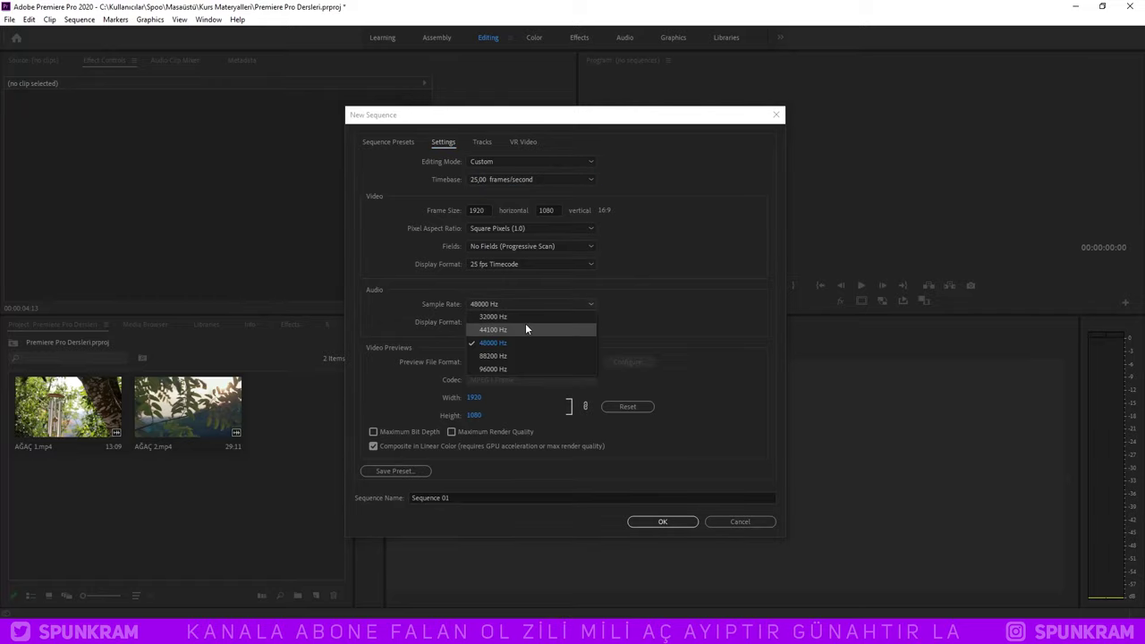
click(497, 304)
click(504, 308)
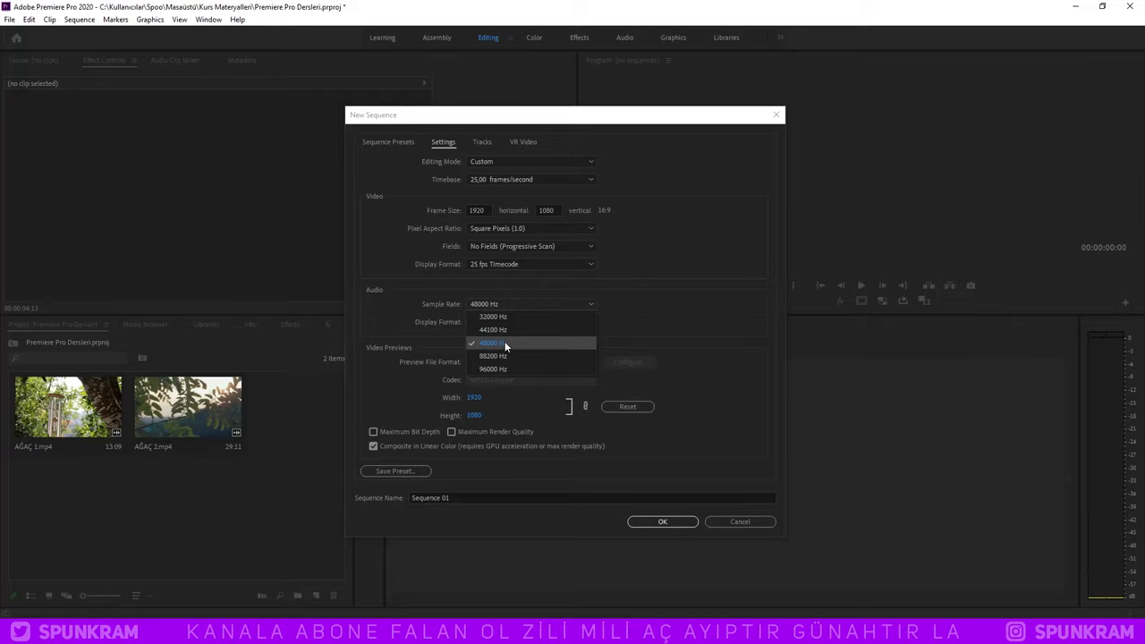
click(504, 343)
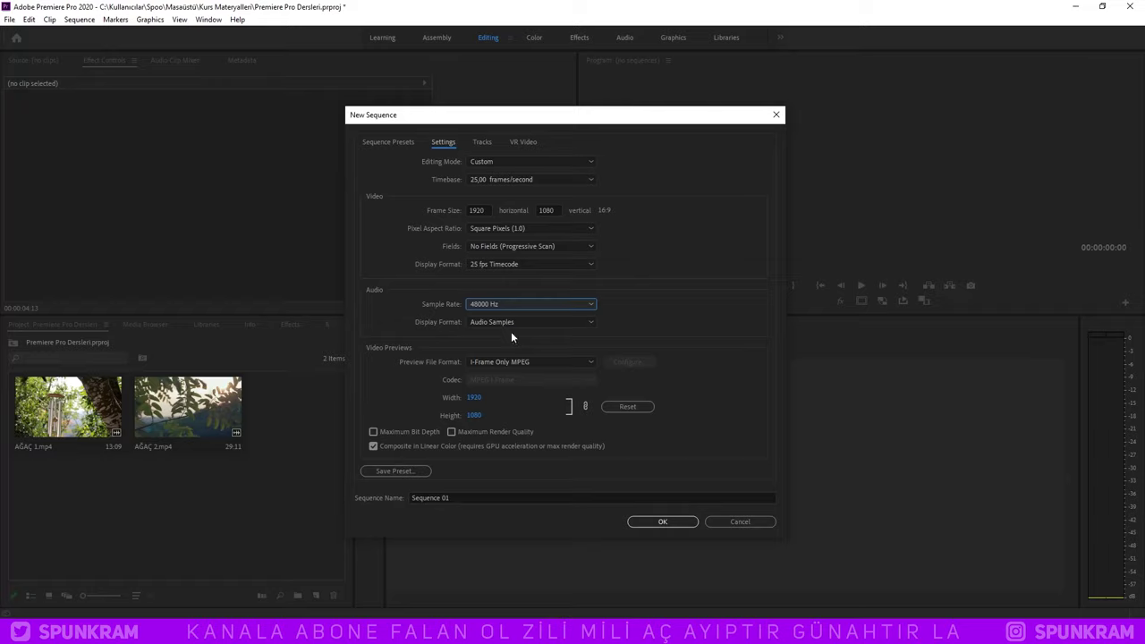
click(489, 307)
click(491, 347)
click(518, 358)
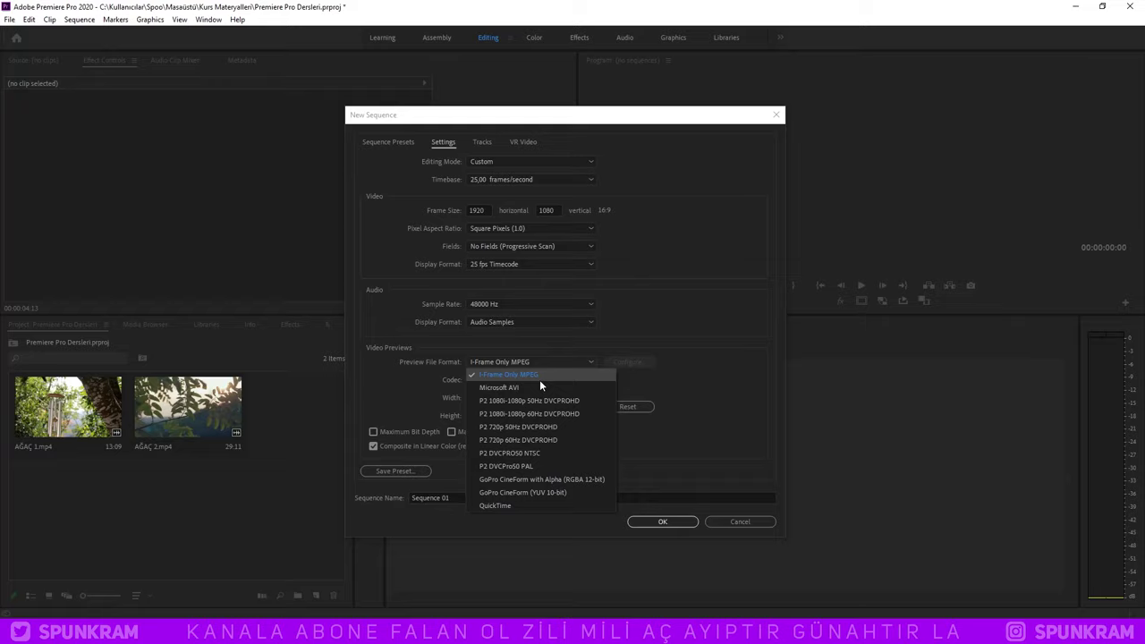
click(541, 377)
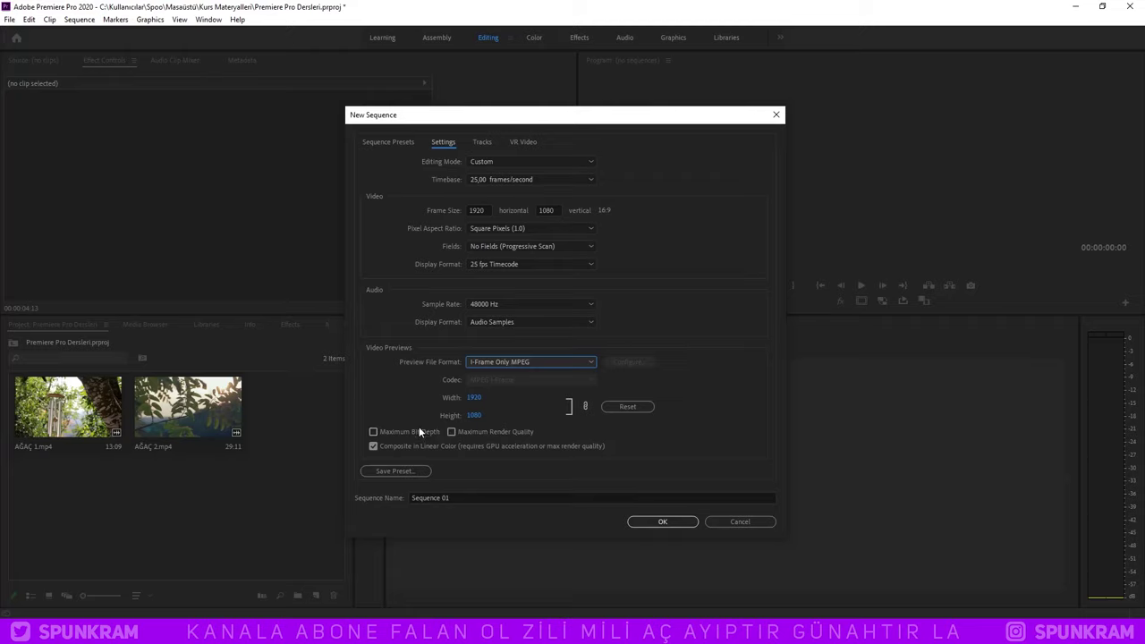
Step: Rename the sequence from Sequence 01 to 'Ağaç Montajı'
click(472, 498)
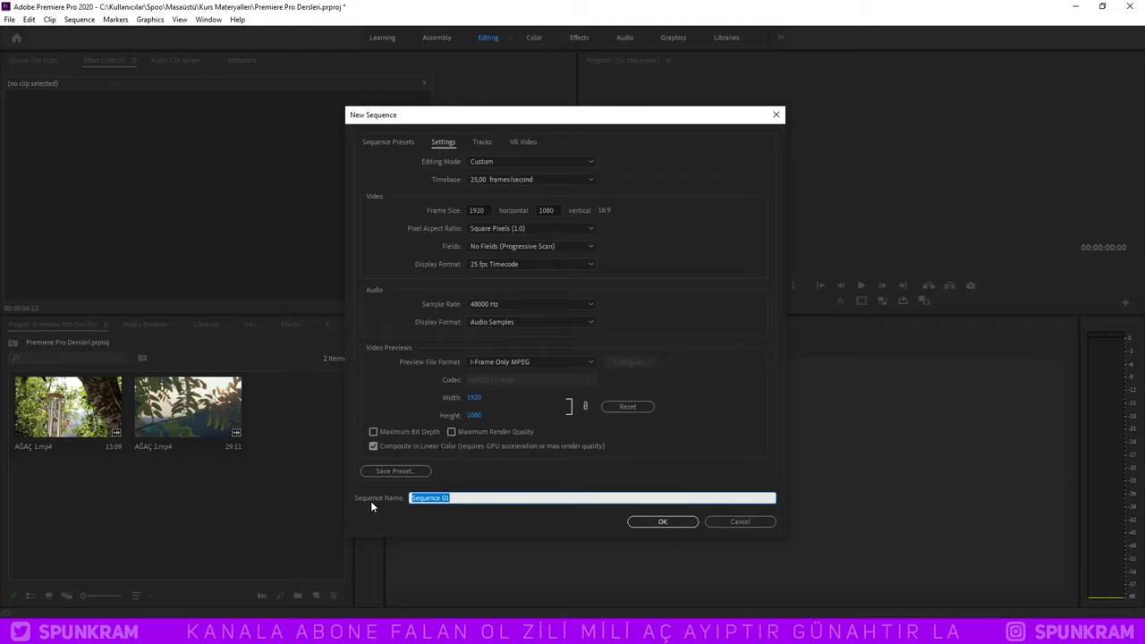
text(Ağa)
text(ç Montaj)
text(ı)
click(415, 158)
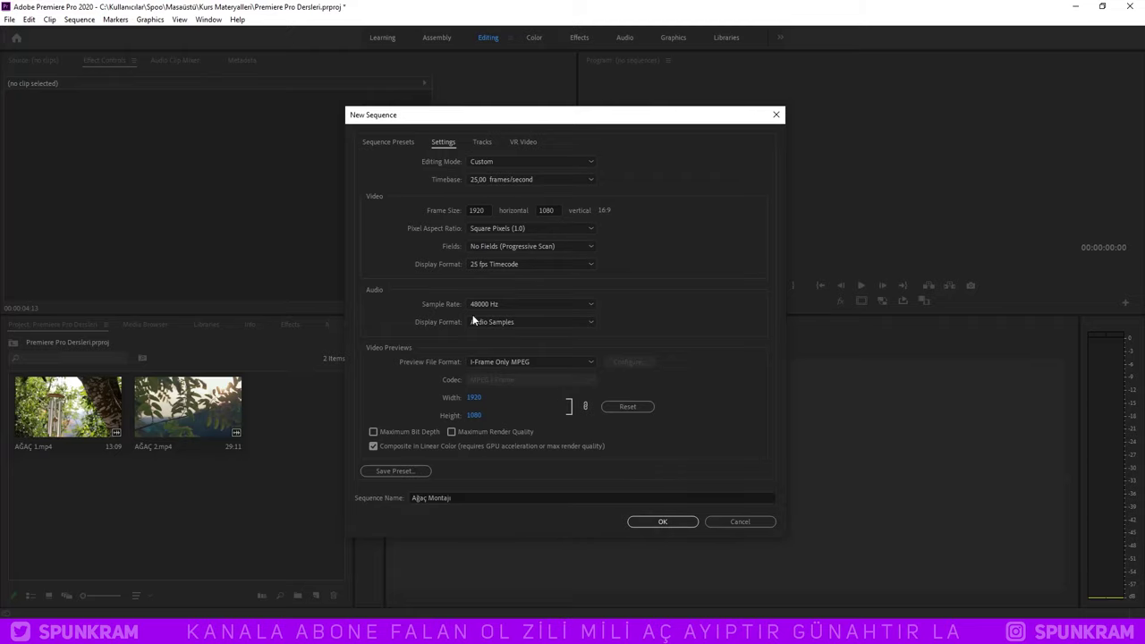
Step: Review the Sequence Presets, Tracks and VR Video tabs, then return to Settings
click(387, 141)
click(440, 142)
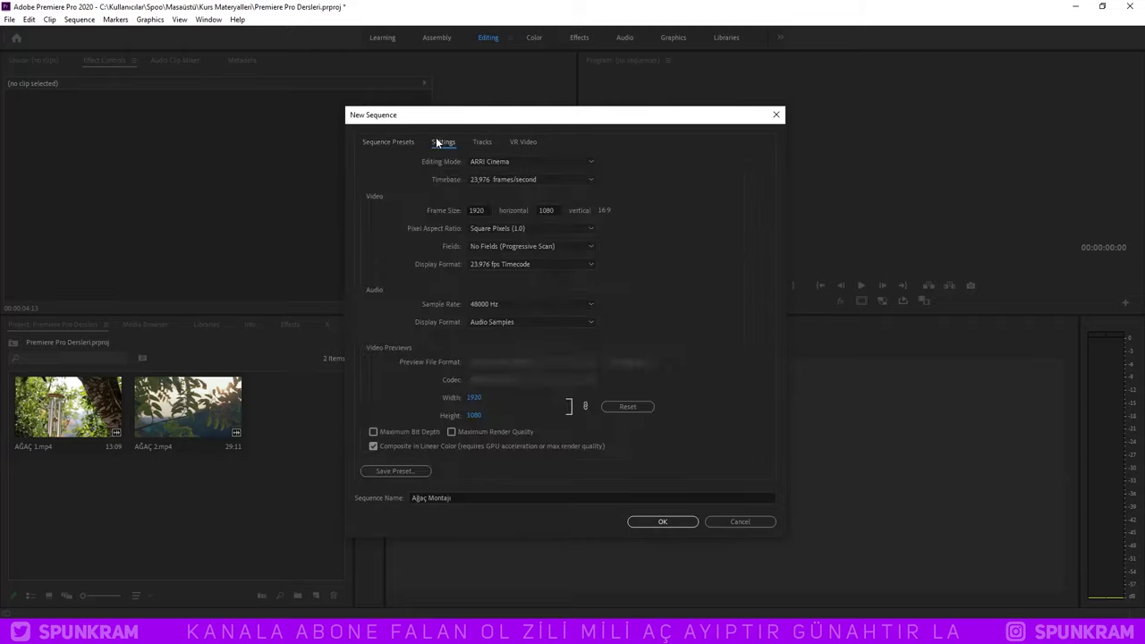
click(483, 142)
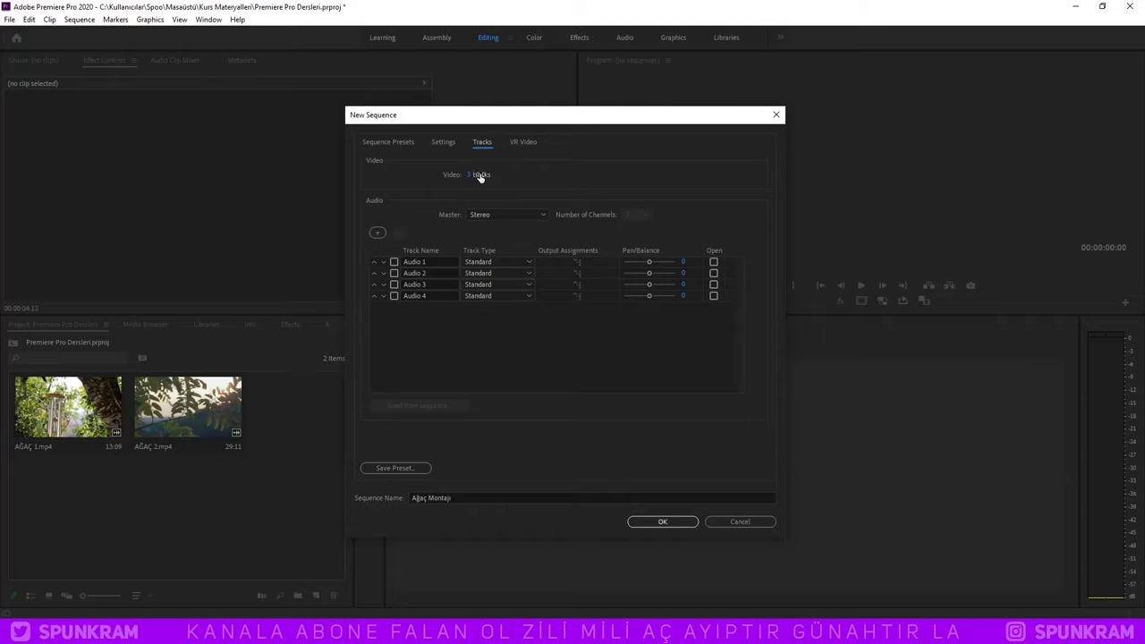
click(522, 144)
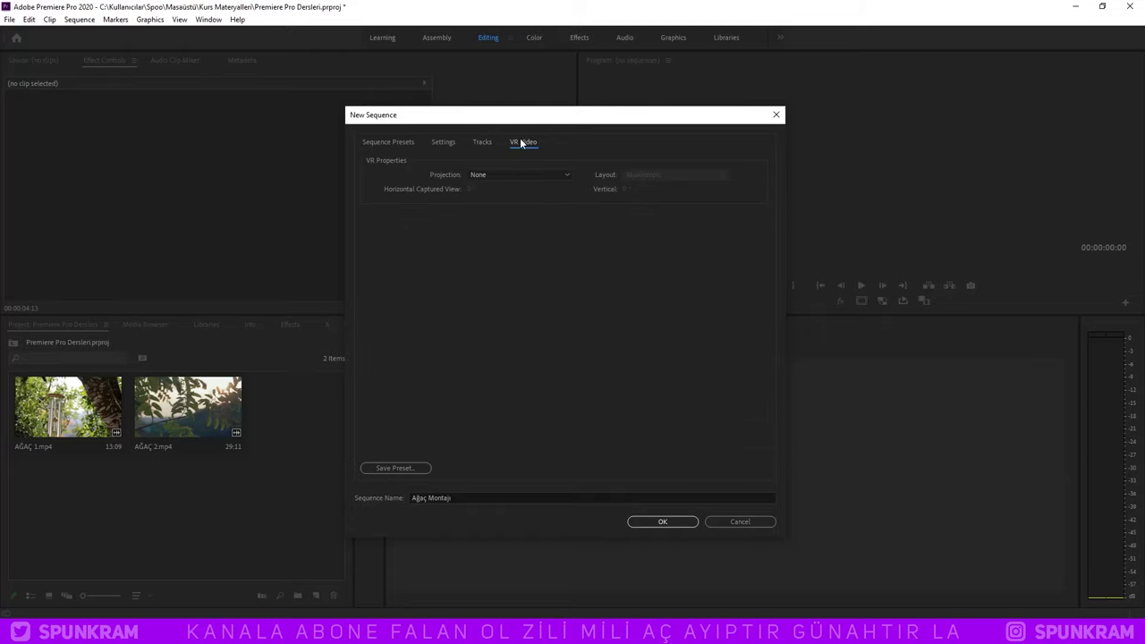
click(444, 143)
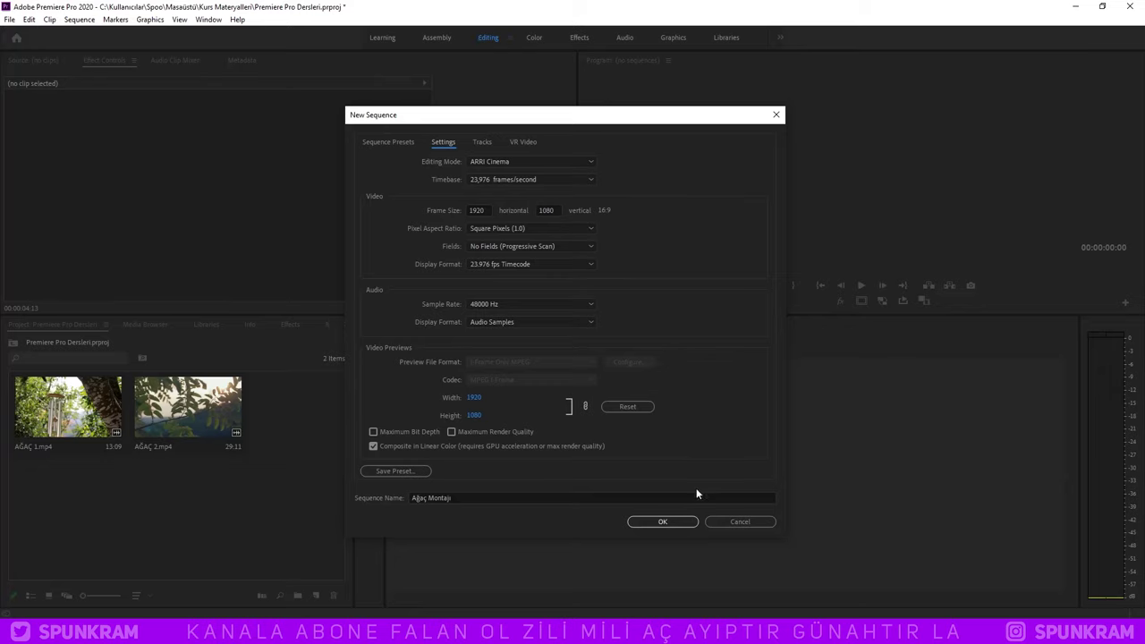
Step: Create the Ağaç Montajı sequence and drop AĞAÇ 2.mp4 into its timeline
click(661, 520)
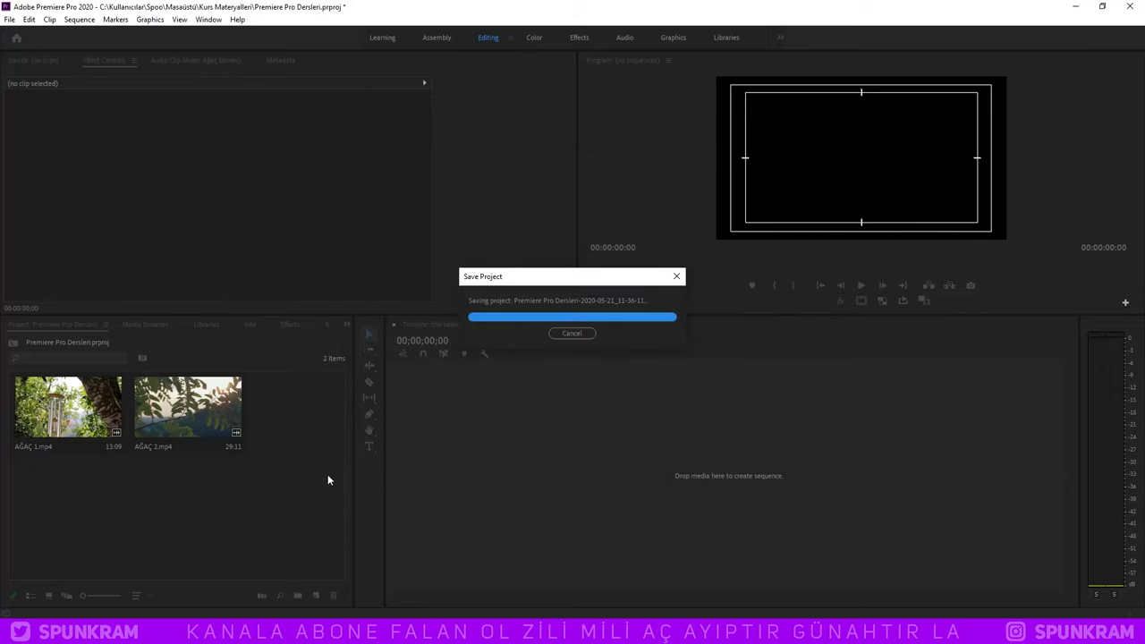
drag(542, 349, 511, 365)
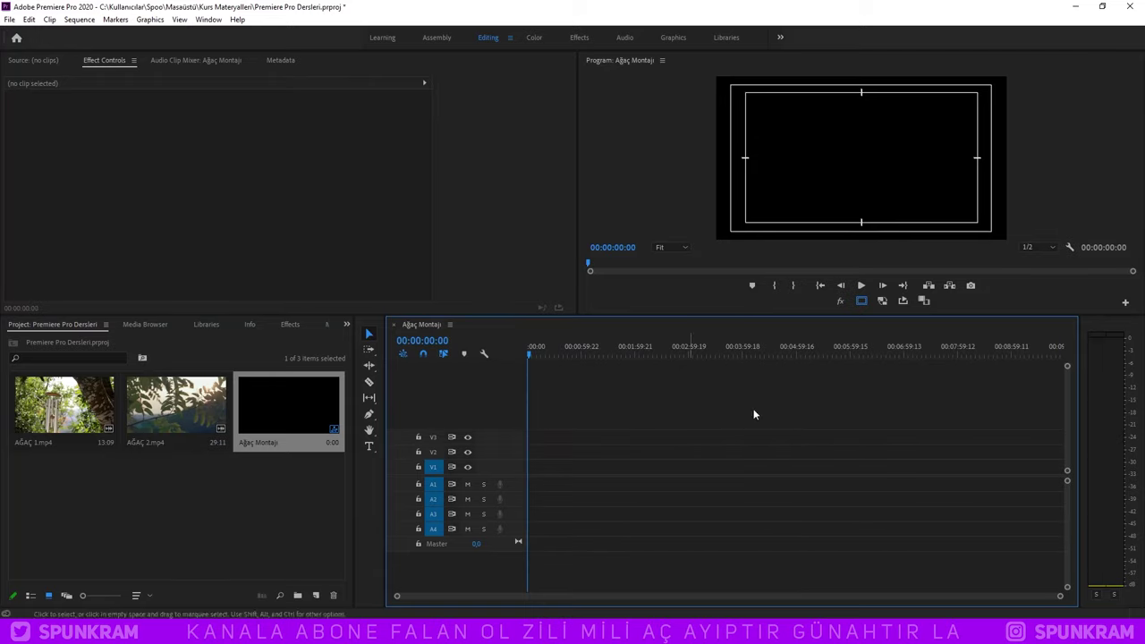
drag(175, 416, 535, 481)
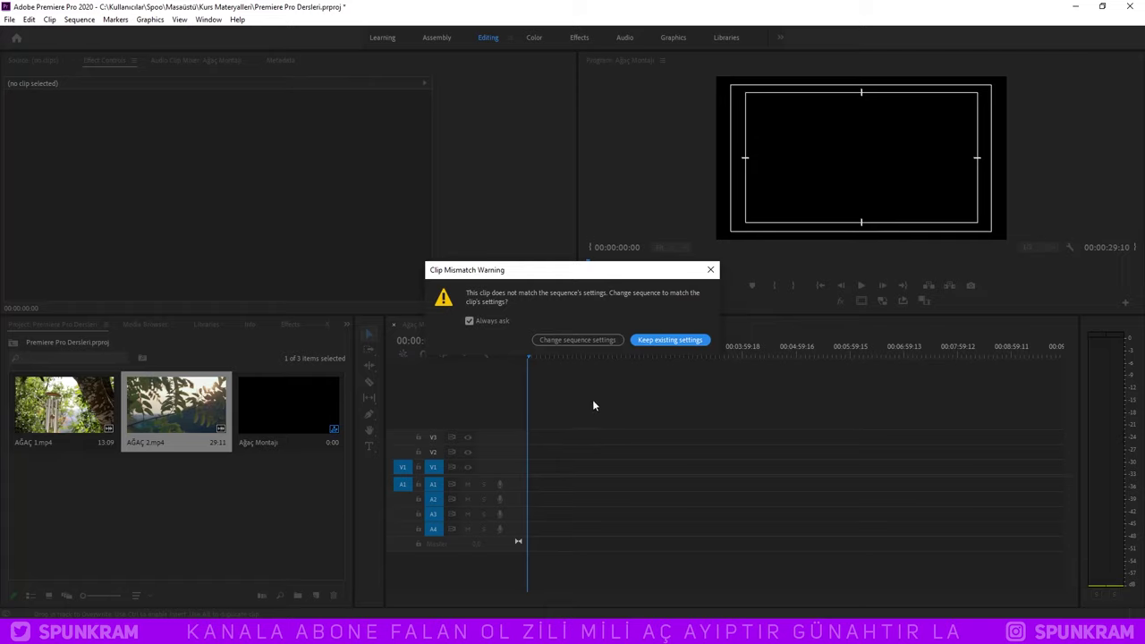
Step: Close the Clip Mismatch Warning, undo the insert with Ctrl+Z, and select AĞAÇ 2.mp4
drag(507, 268, 390, 306)
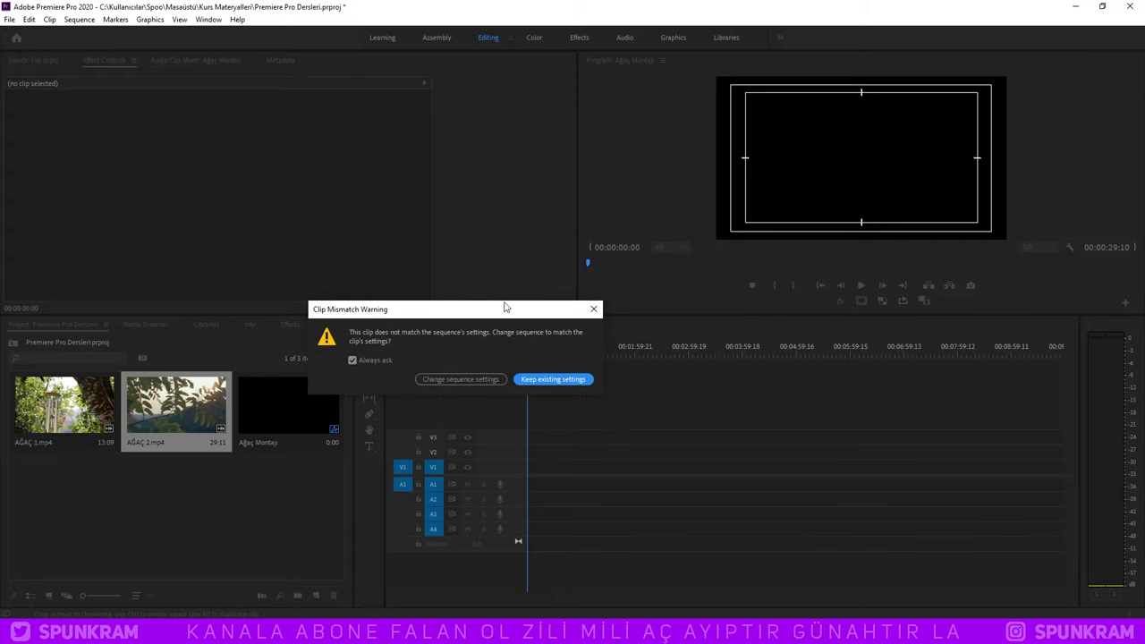
click(594, 309)
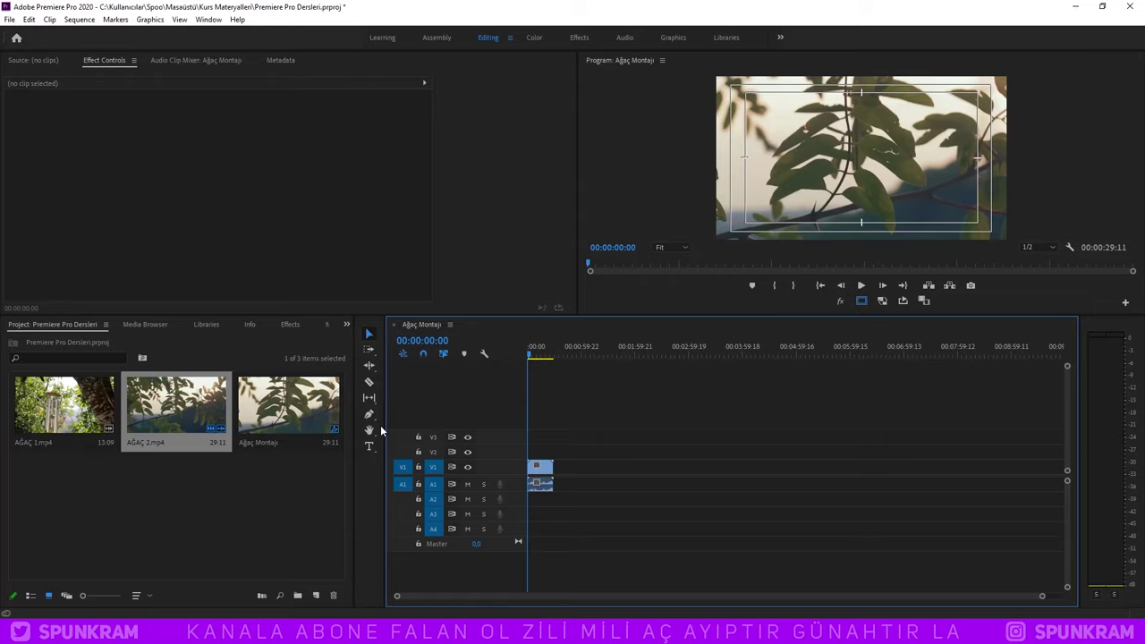
key(ctrl+z)
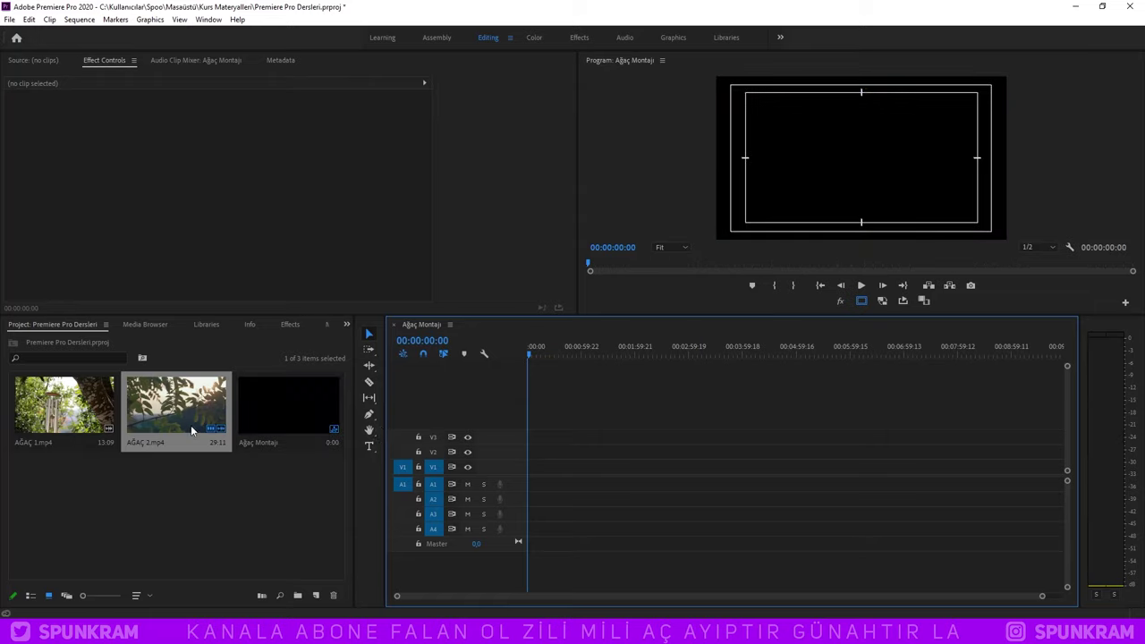
click(221, 434)
right_click(194, 425)
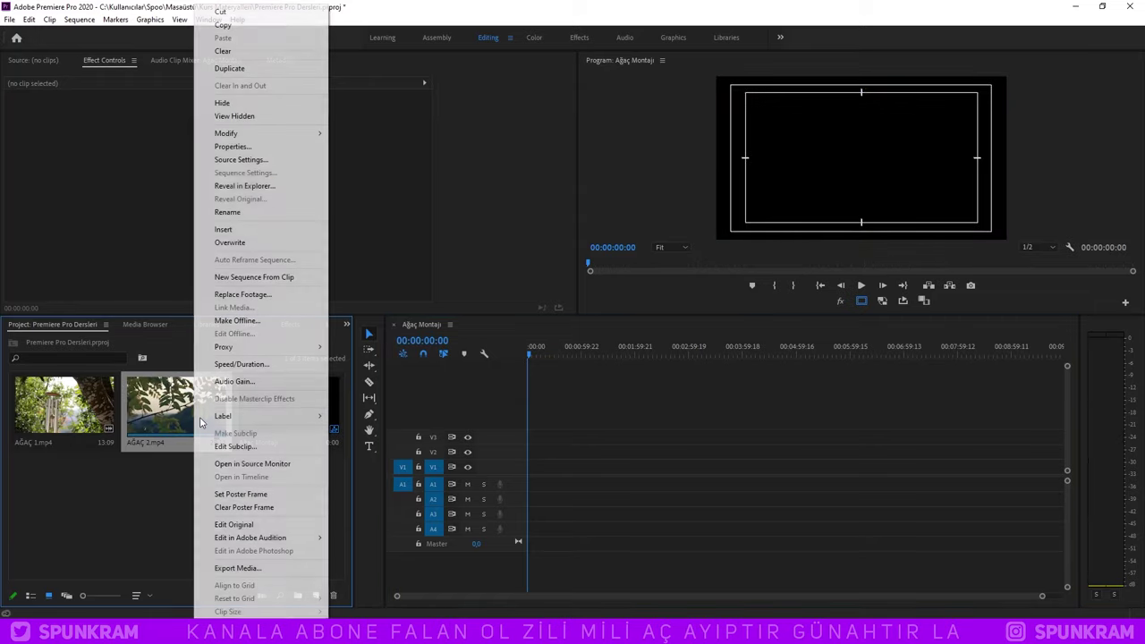
click(269, 149)
drag(175, 81, 661, 224)
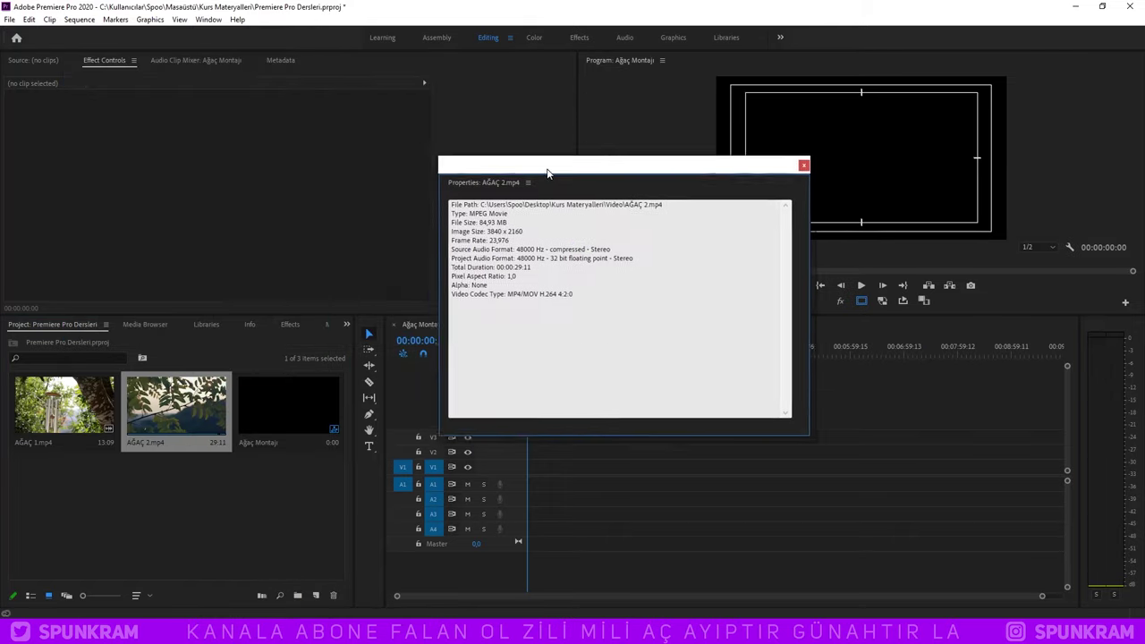
drag(636, 286, 598, 286)
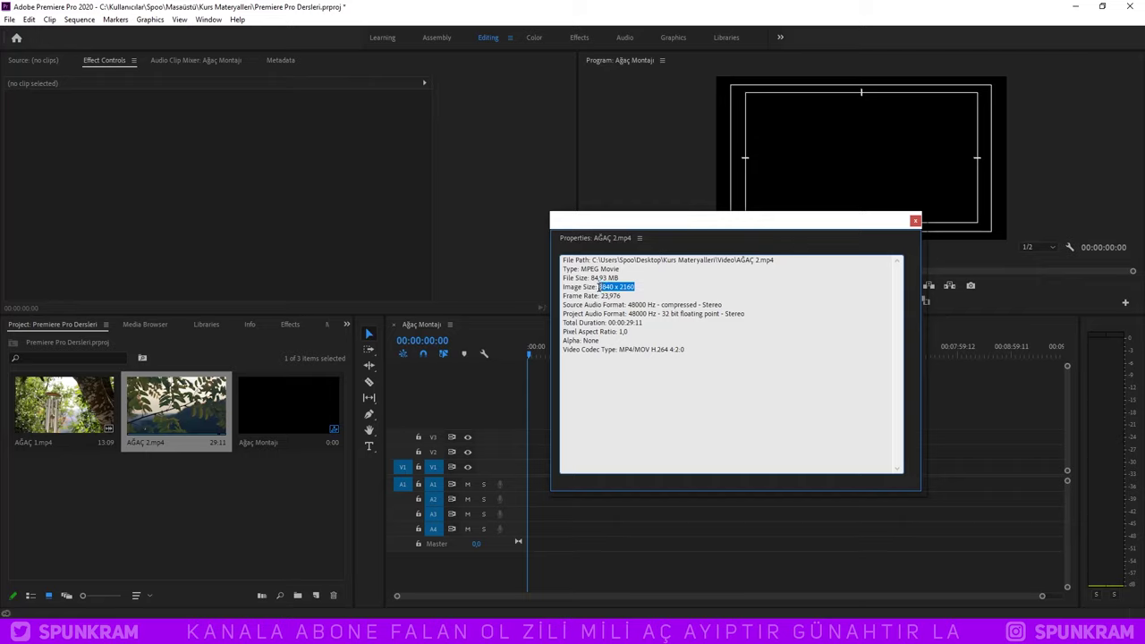
click(599, 286)
drag(602, 296, 635, 296)
mouse_move(600, 295)
mouse_down()
mouse_move(653, 288)
mouse_move(601, 295)
mouse_up()
click(624, 297)
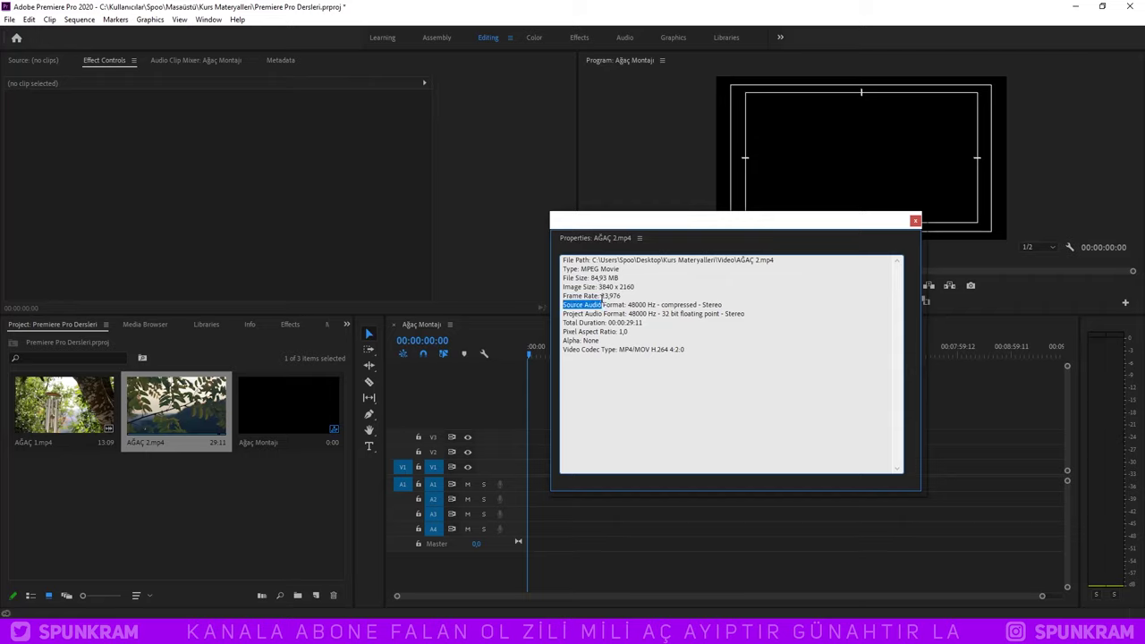
click(601, 296)
drag(596, 296, 609, 296)
click(592, 285)
drag(626, 295, 564, 284)
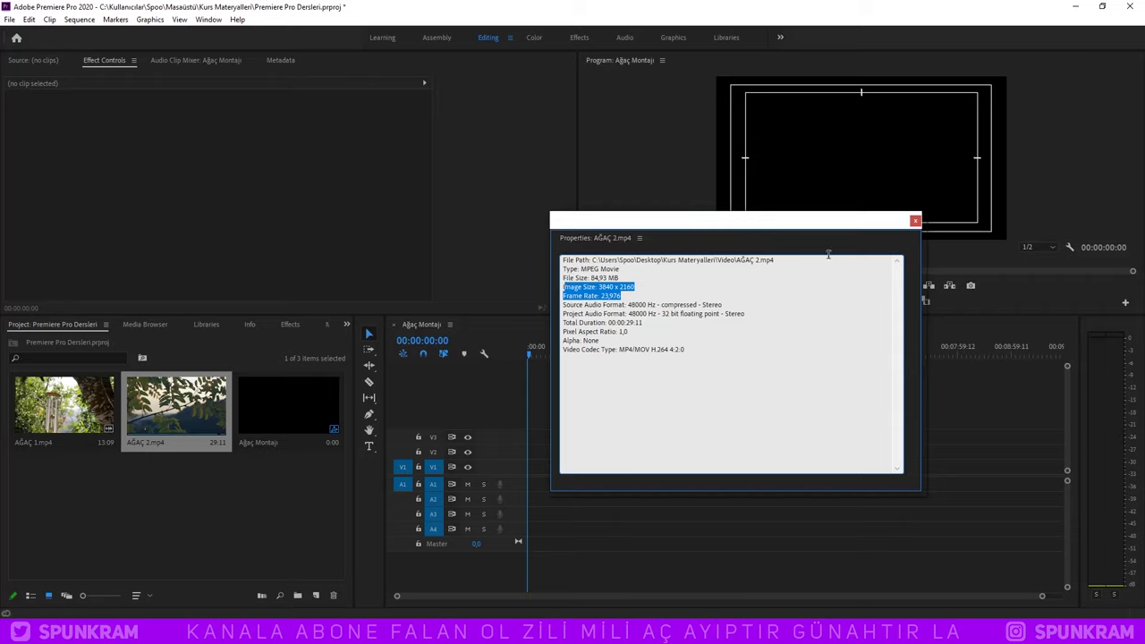
drag(624, 297, 563, 296)
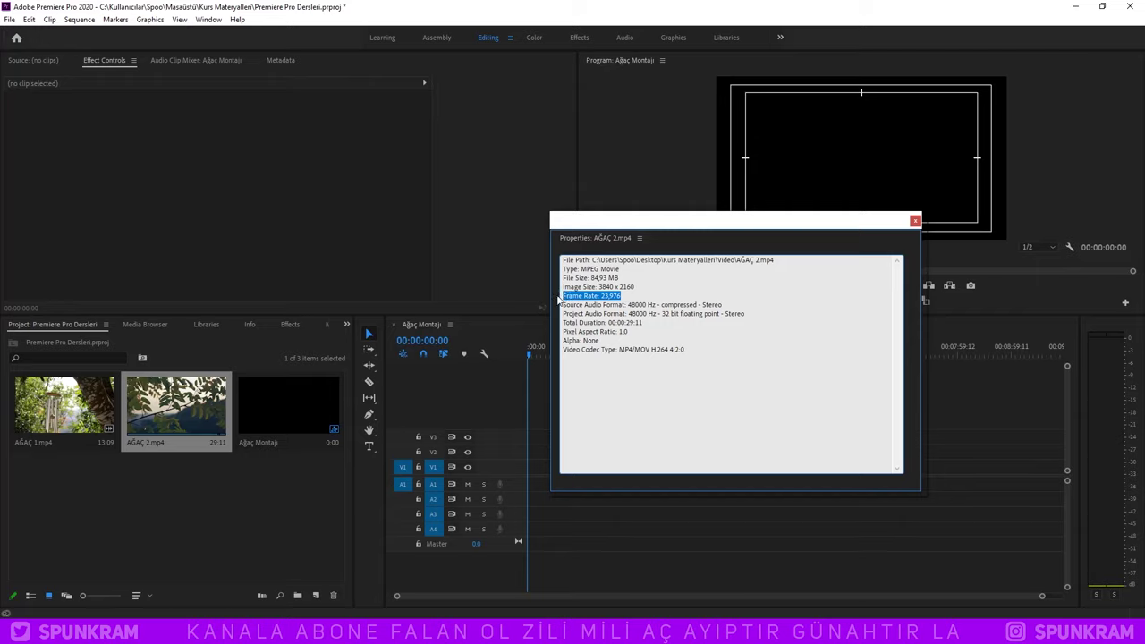
double_click(608, 296)
click(640, 297)
drag(640, 220, 524, 233)
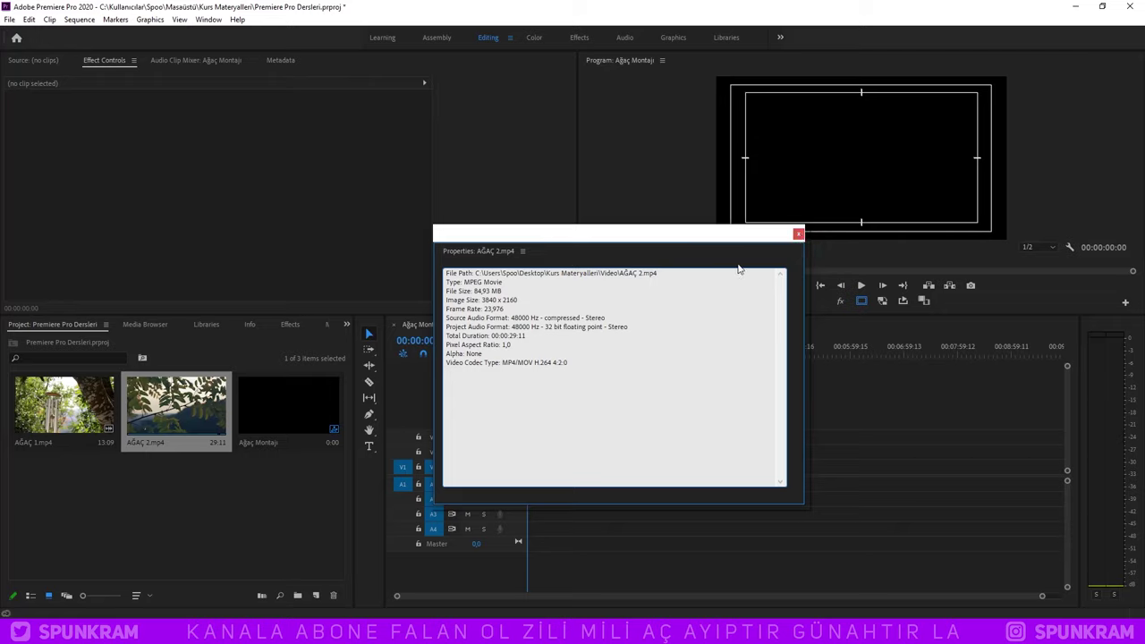
click(799, 233)
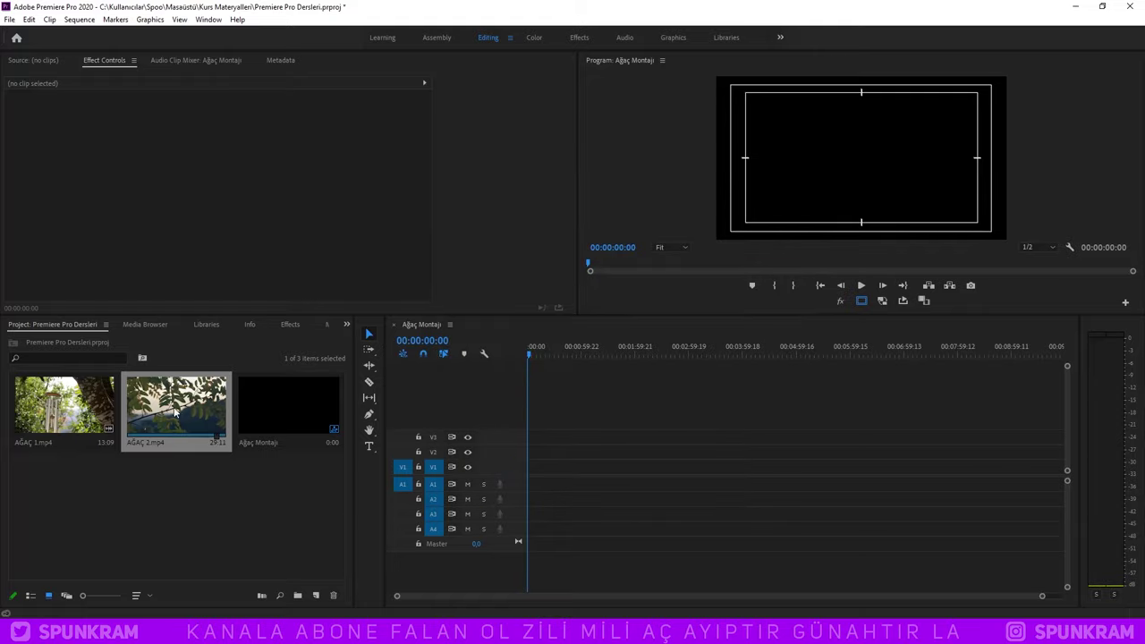
Step: Drag AĞAÇ 2.mp4 onto the Ağaç Montajı timeline and choose Keep existing settings
mouse_move(176, 407)
mouse_down()
mouse_move(608, 449)
mouse_move(535, 465)
mouse_up()
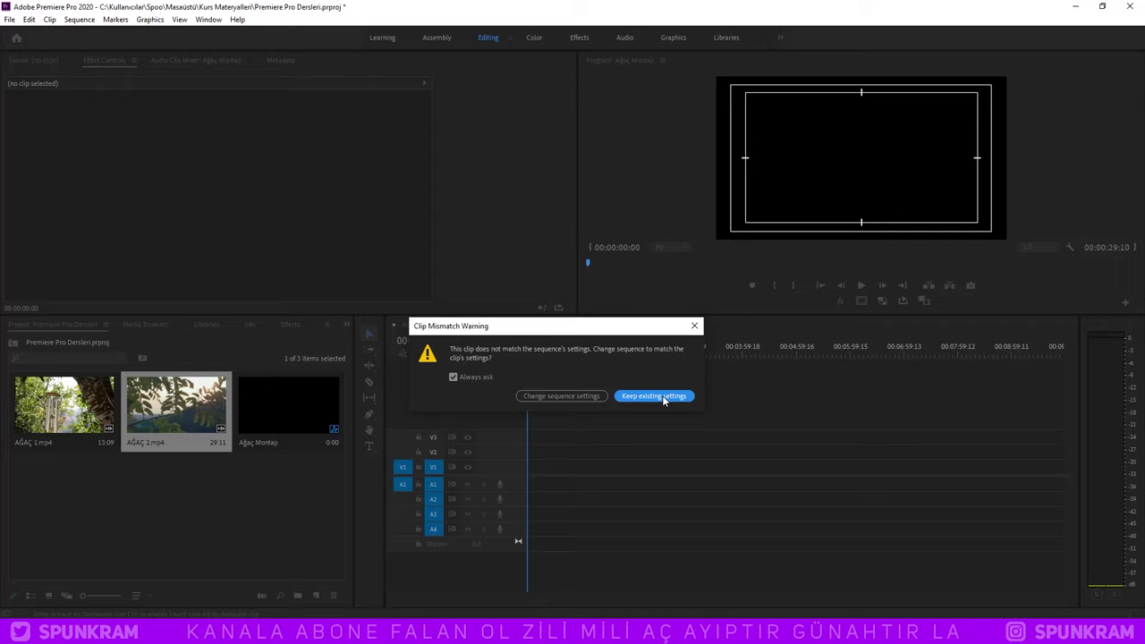
drag(531, 327, 534, 345)
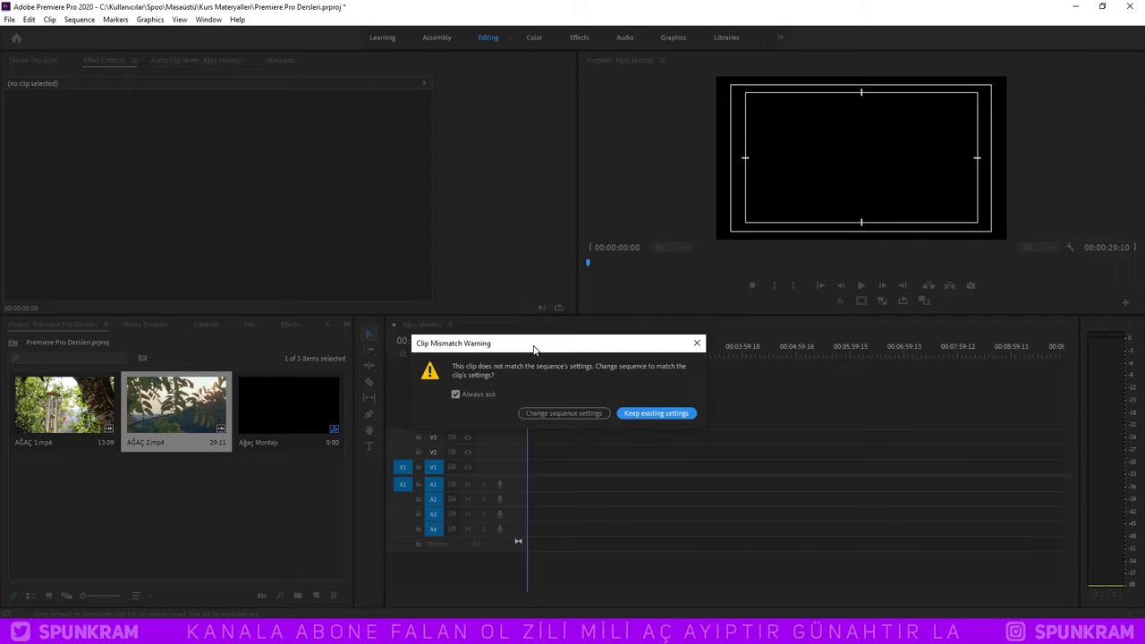
click(457, 394)
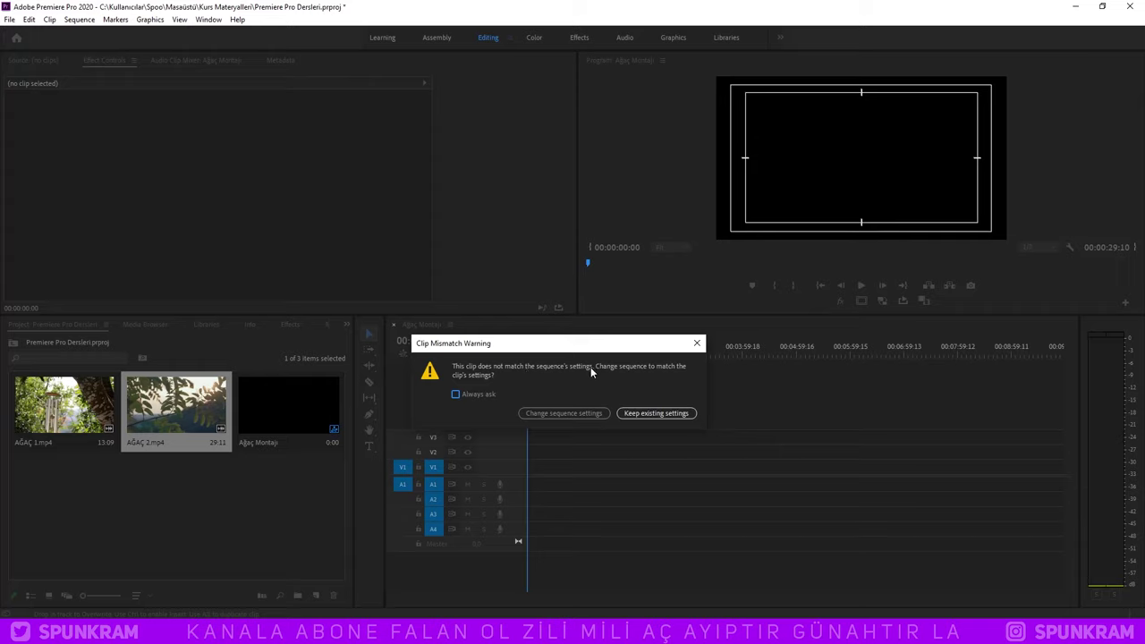
click(457, 395)
drag(498, 340, 453, 344)
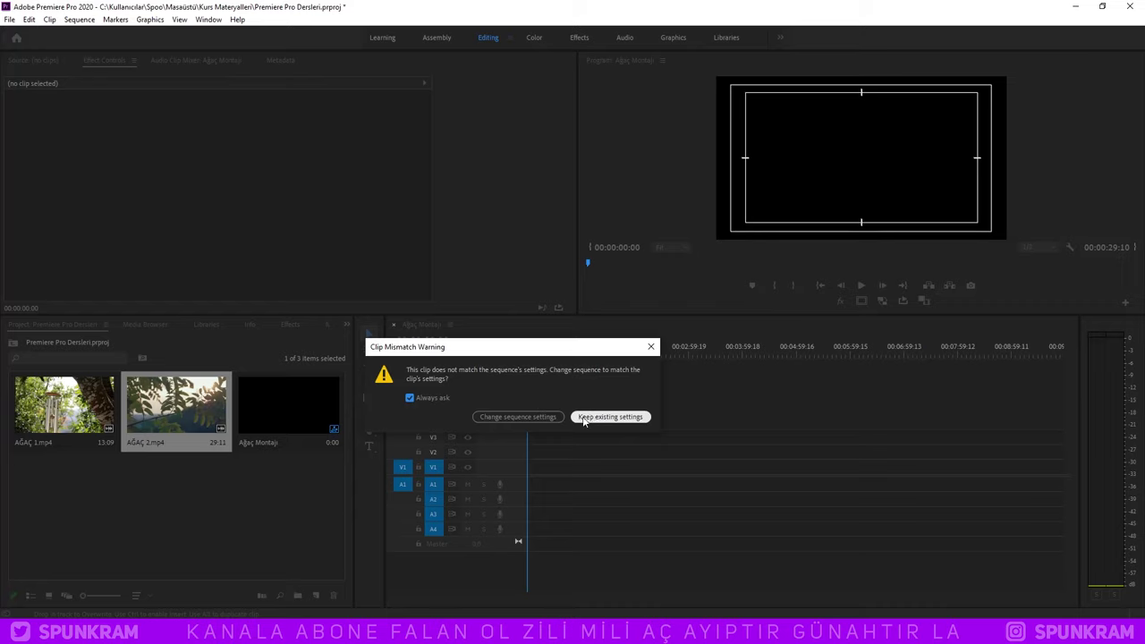
click(604, 417)
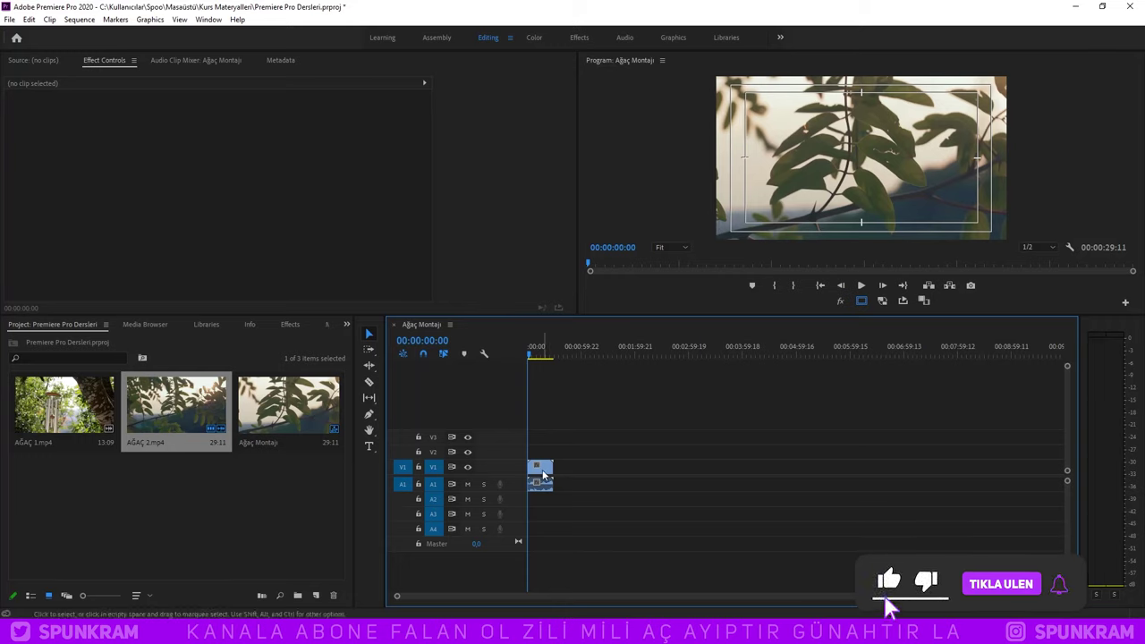
Step: Select the tree clip on V1, jump to 00:00:12:01, and preview at 50% and 10% zoom
click(541, 468)
click(537, 355)
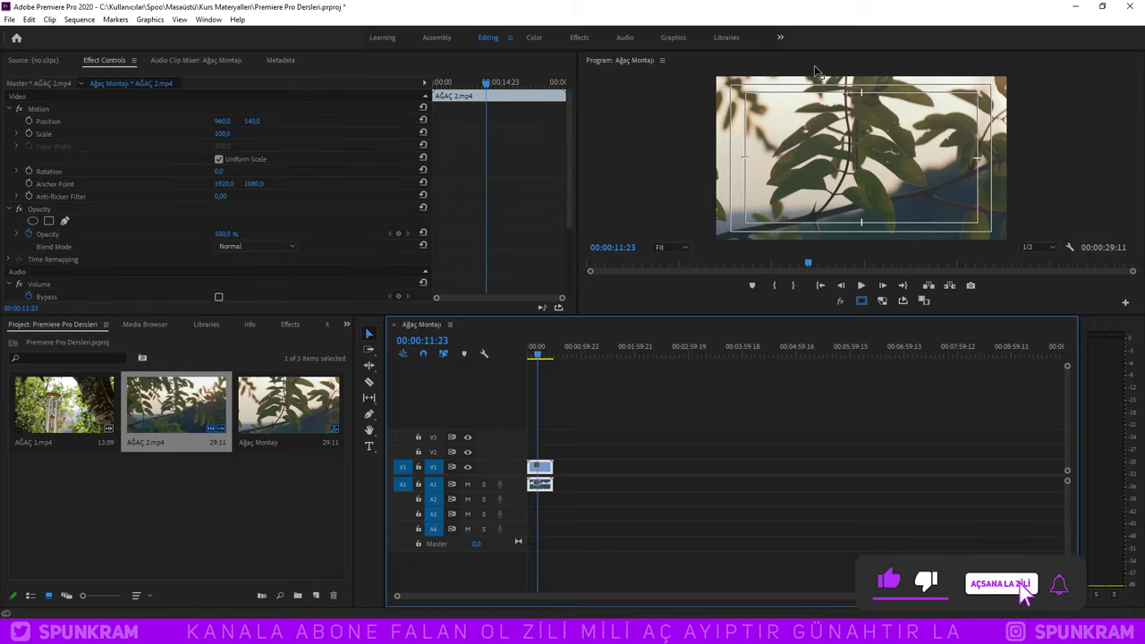
click(668, 247)
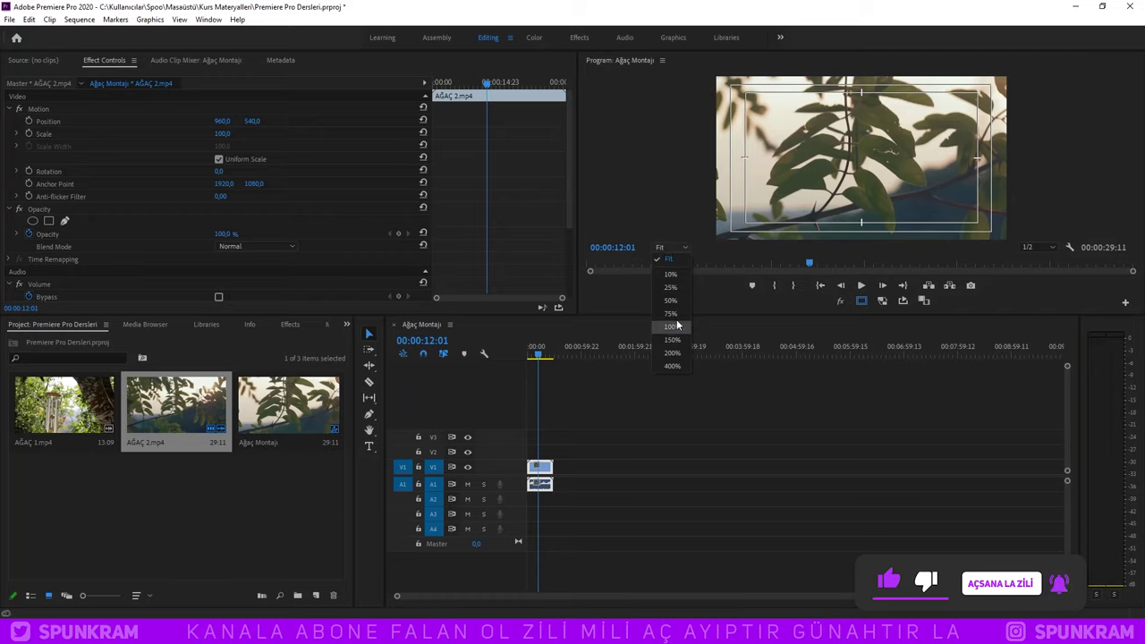
click(671, 298)
click(669, 247)
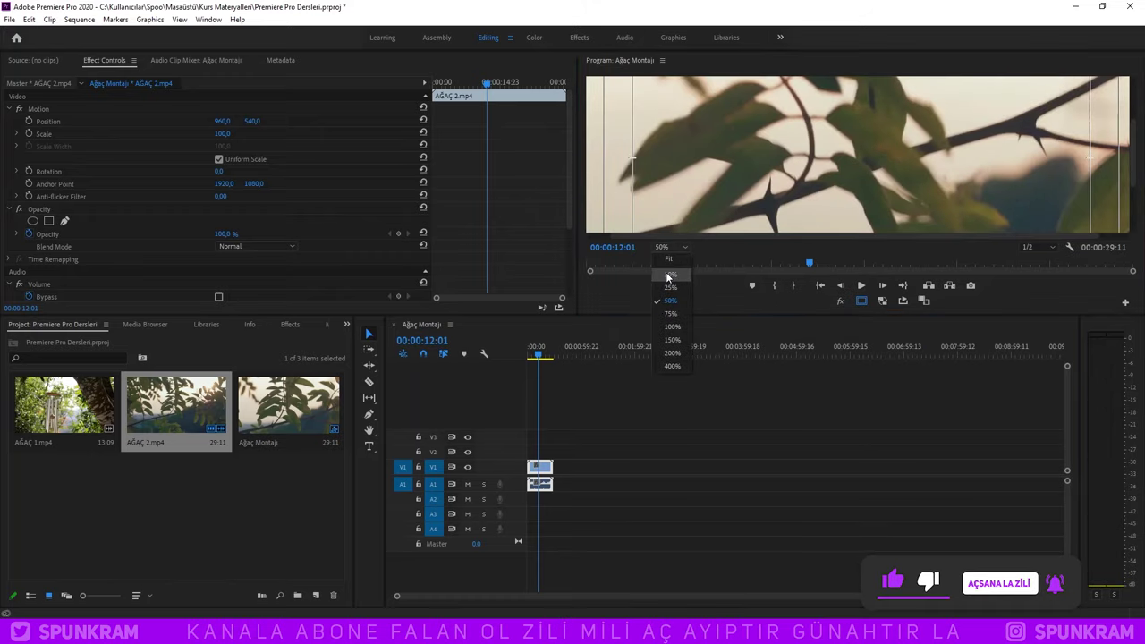
click(671, 277)
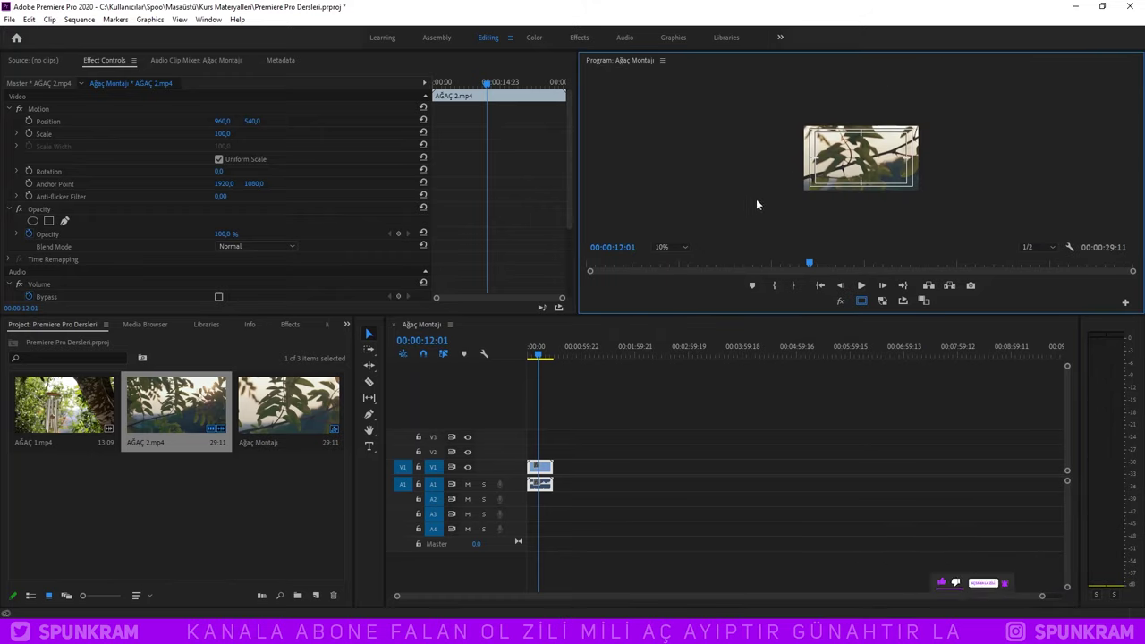
Step: Select Motion in Effect Controls and set the Program monitor zoom back to Fit
click(43, 111)
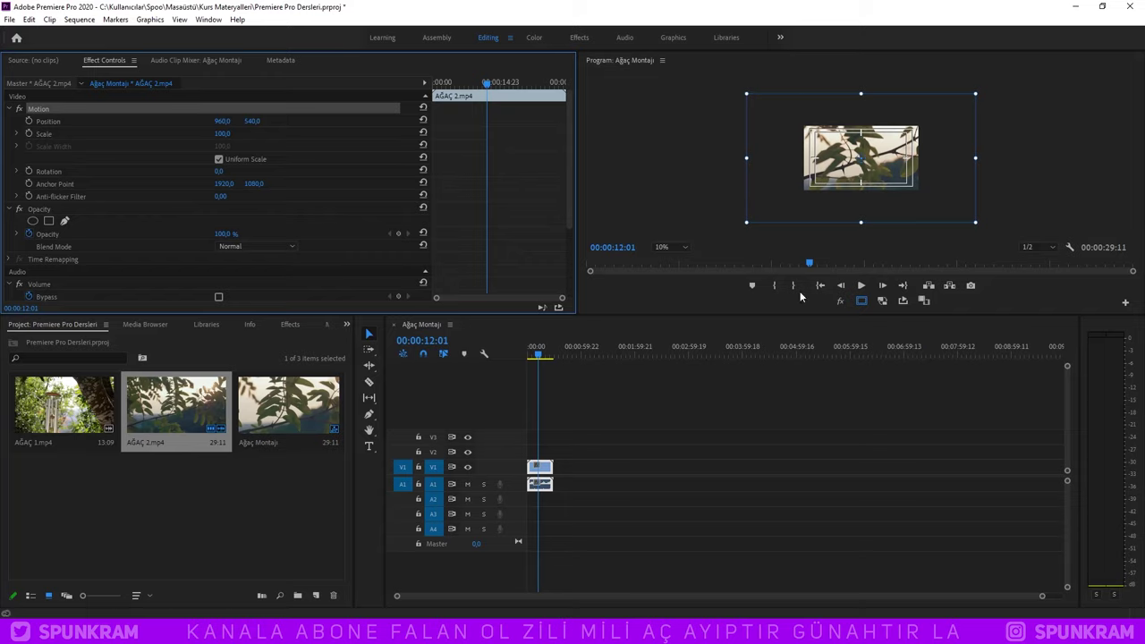
click(687, 248)
click(671, 265)
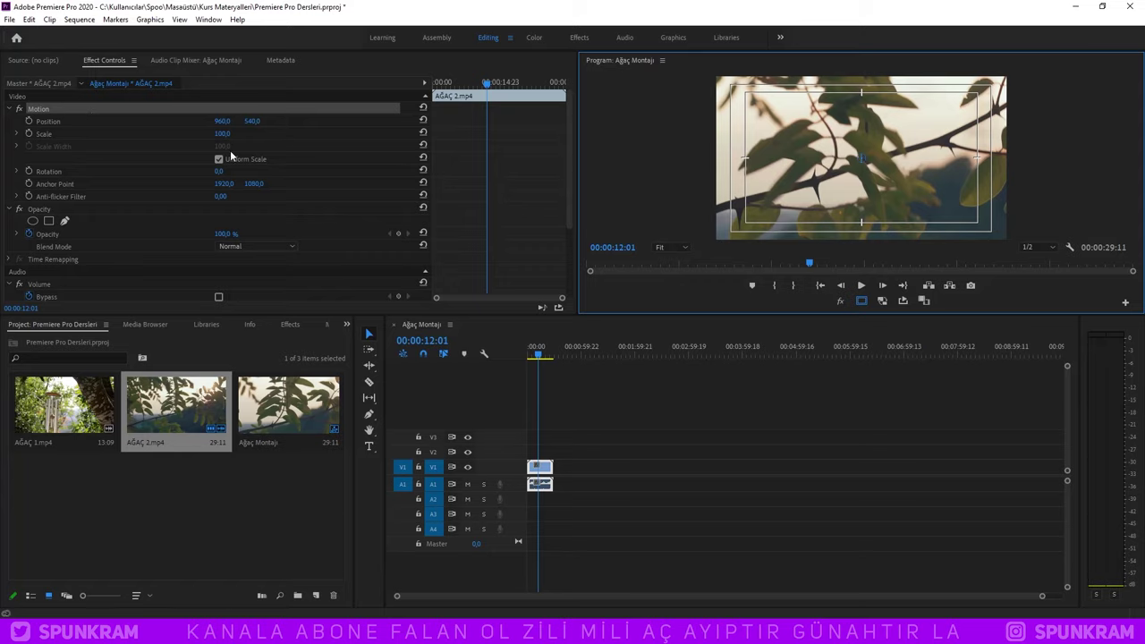
Step: Set the clip's Scale to 50 and check the frame at 10% and Fit zoom
click(55, 135)
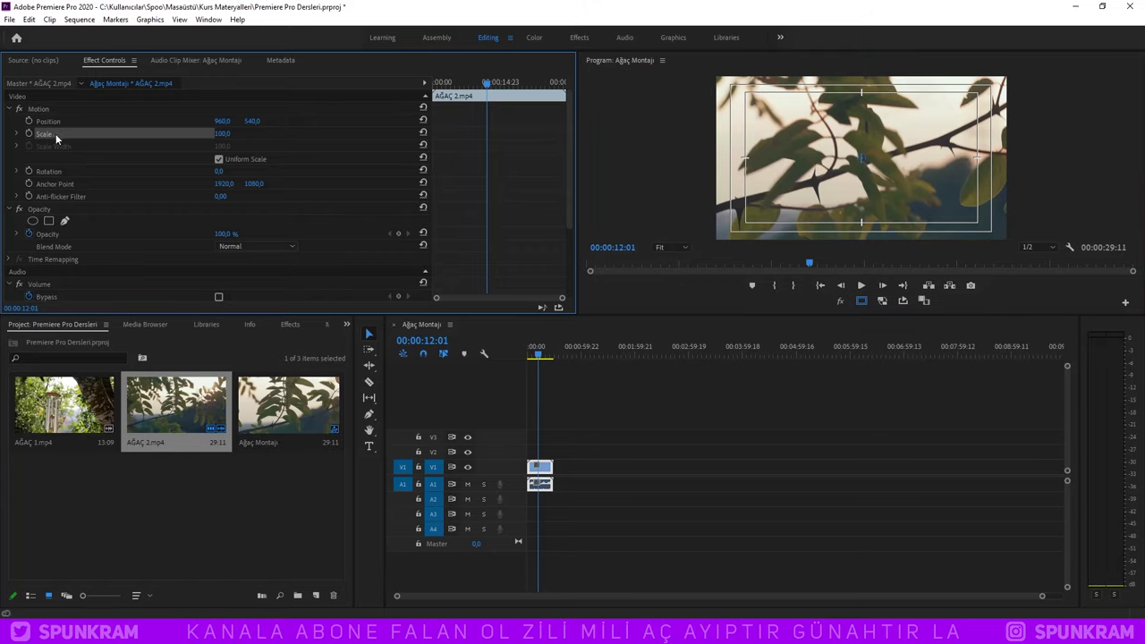
click(220, 135)
text(50)
key(Return)
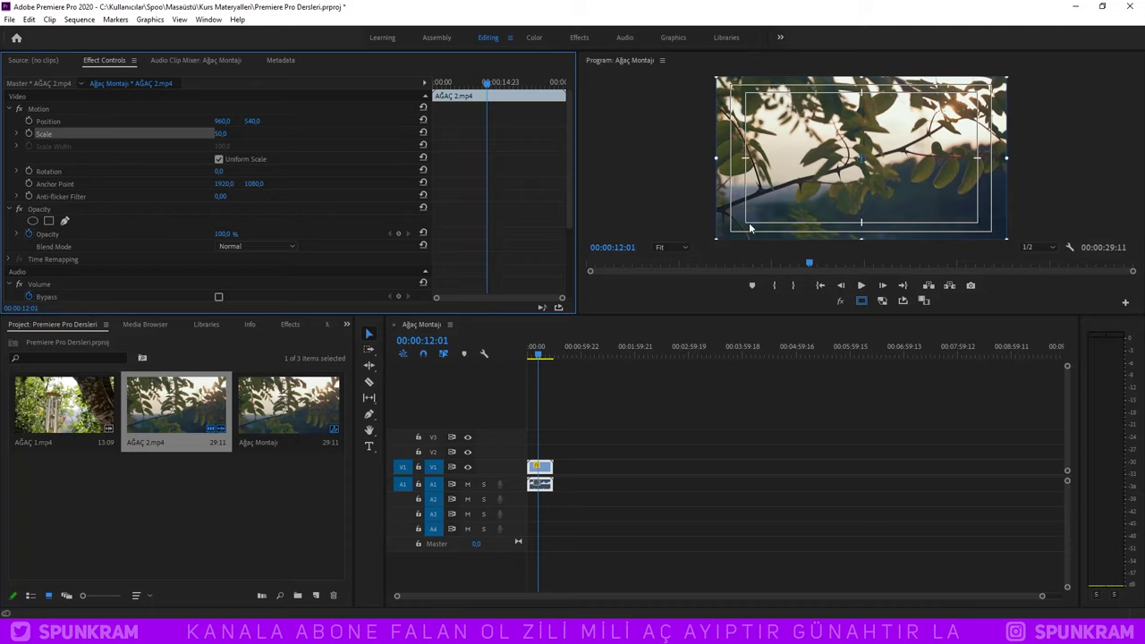
click(526, 357)
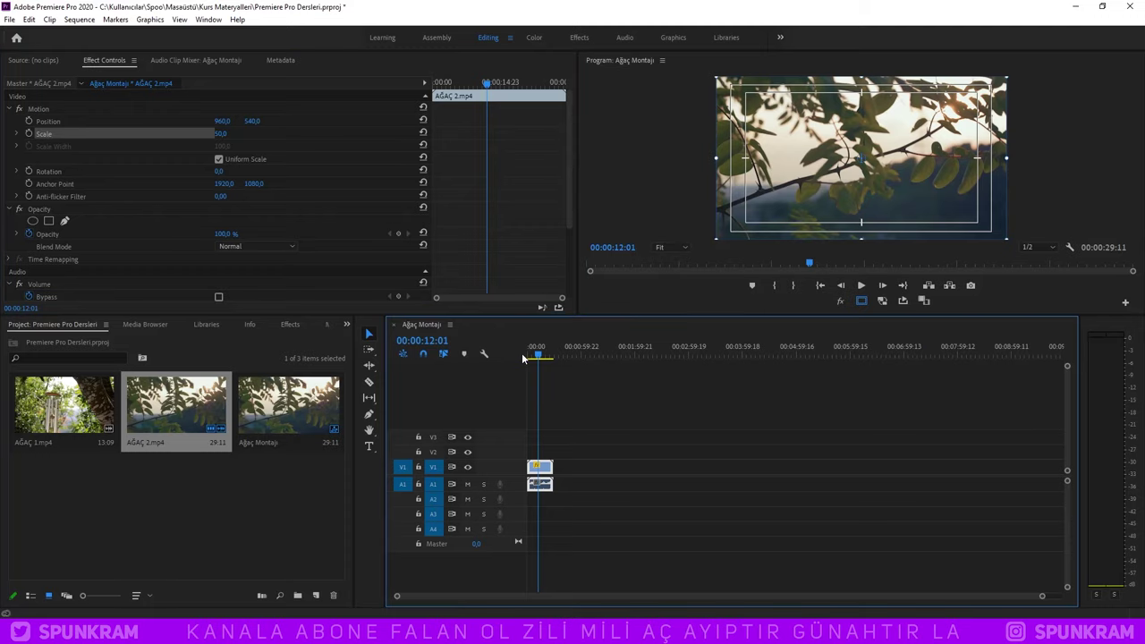
click(670, 249)
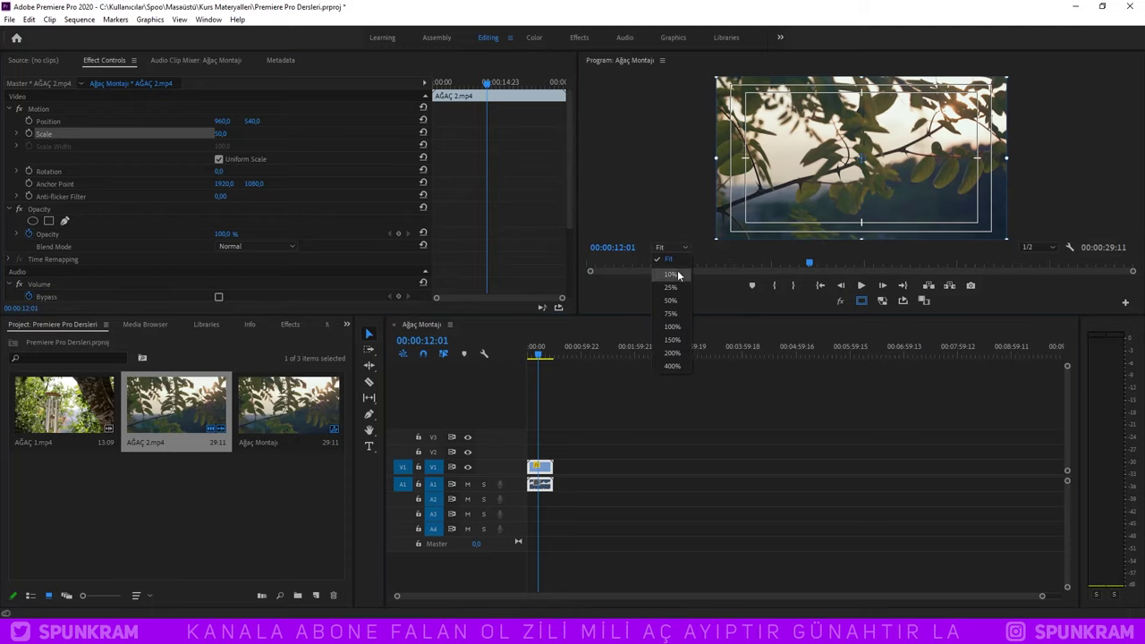
click(680, 279)
click(685, 248)
click(682, 263)
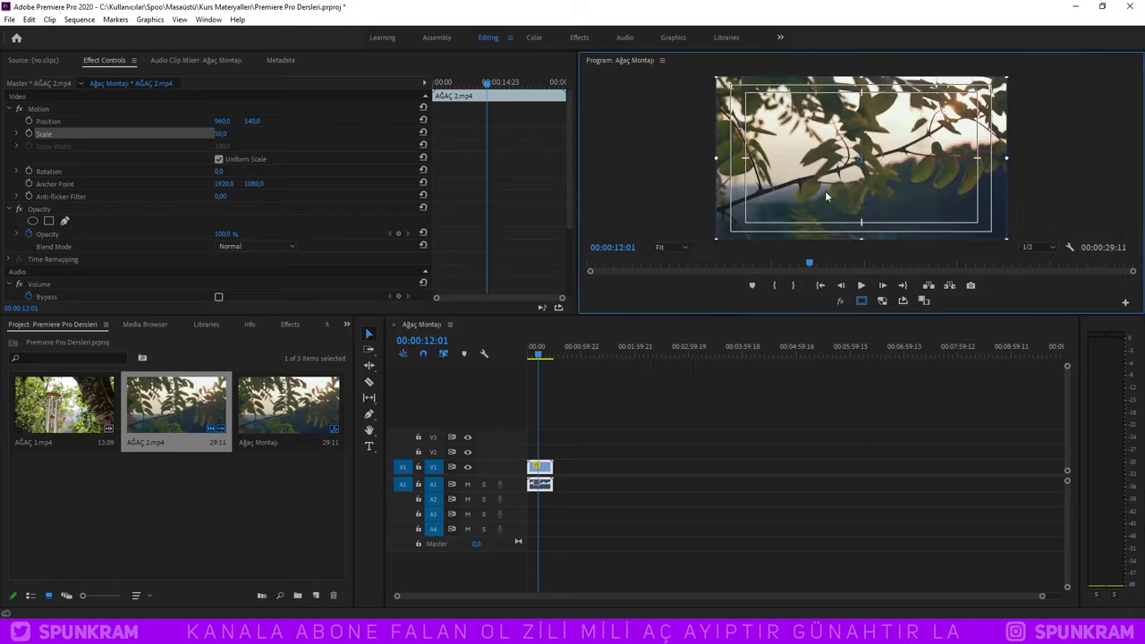
Step: Compare Scale 100 against 50, leaving the clip at 50
click(224, 133)
text(100)
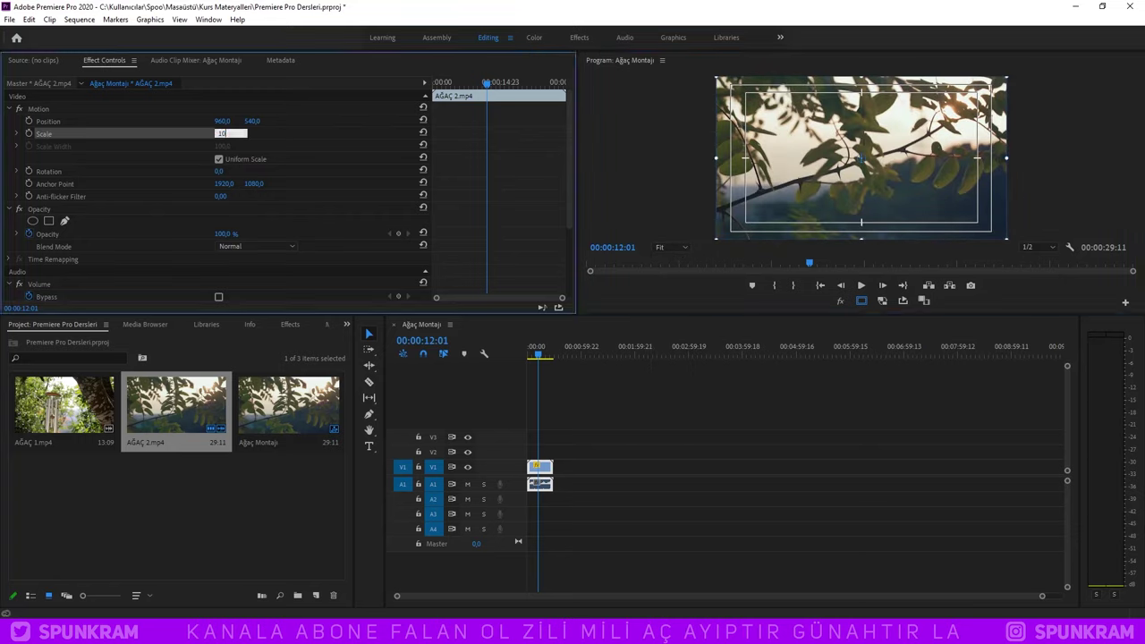
key(Return)
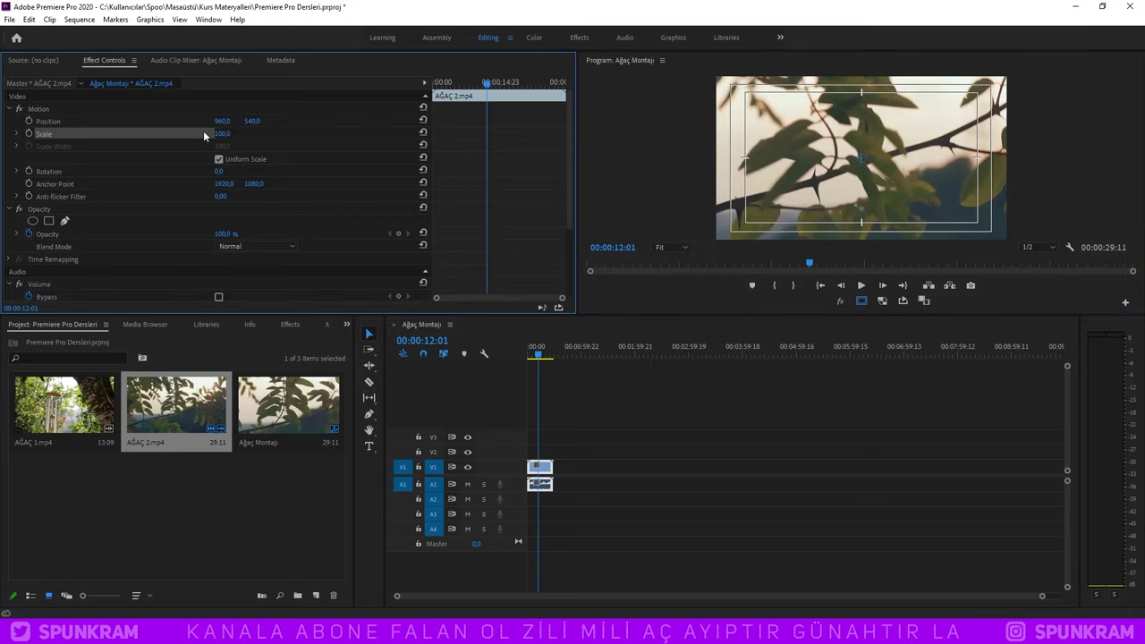
click(224, 133)
text(50)
key(Return)
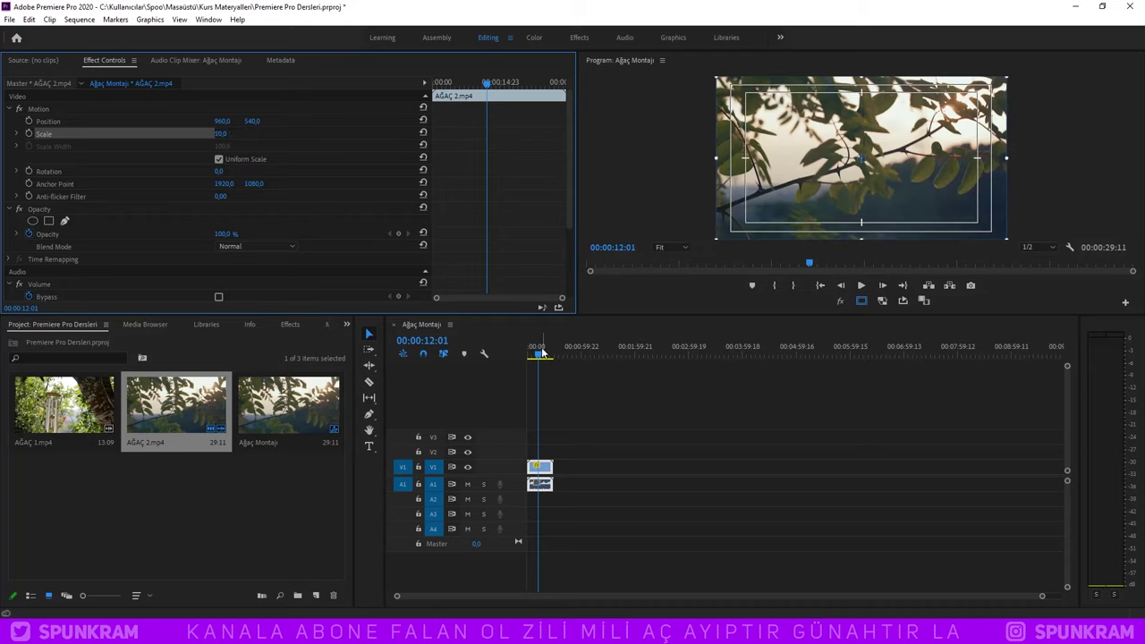
drag(300, 508, 225, 462)
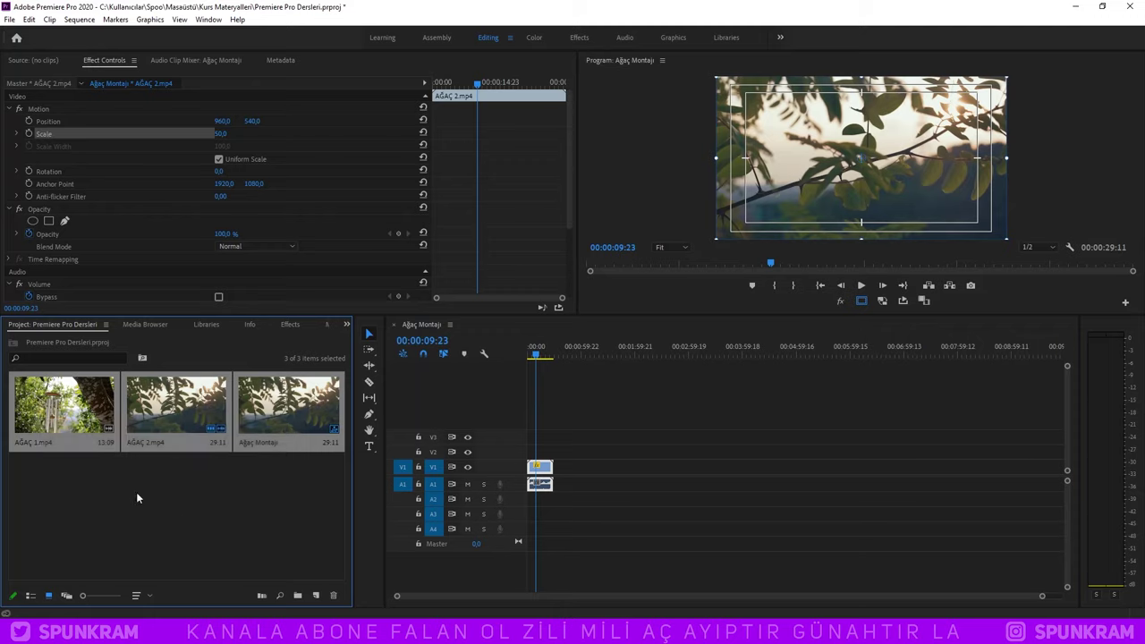